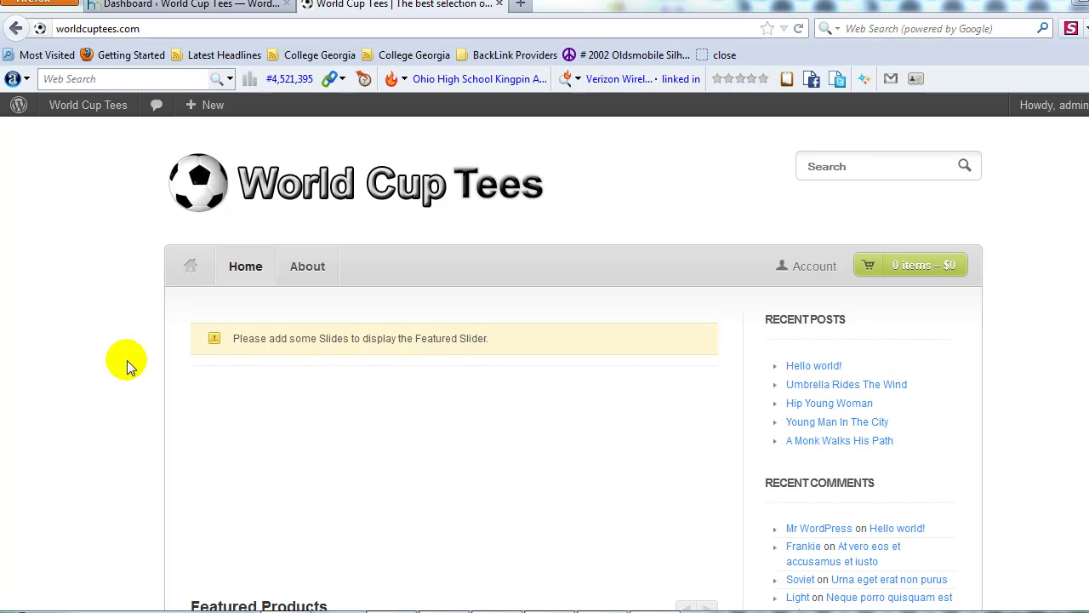
# - Look over the World Cup Tees homepage, including the slider area, featured products and recent products
pyautogui.scroll(-2, 105, 357)
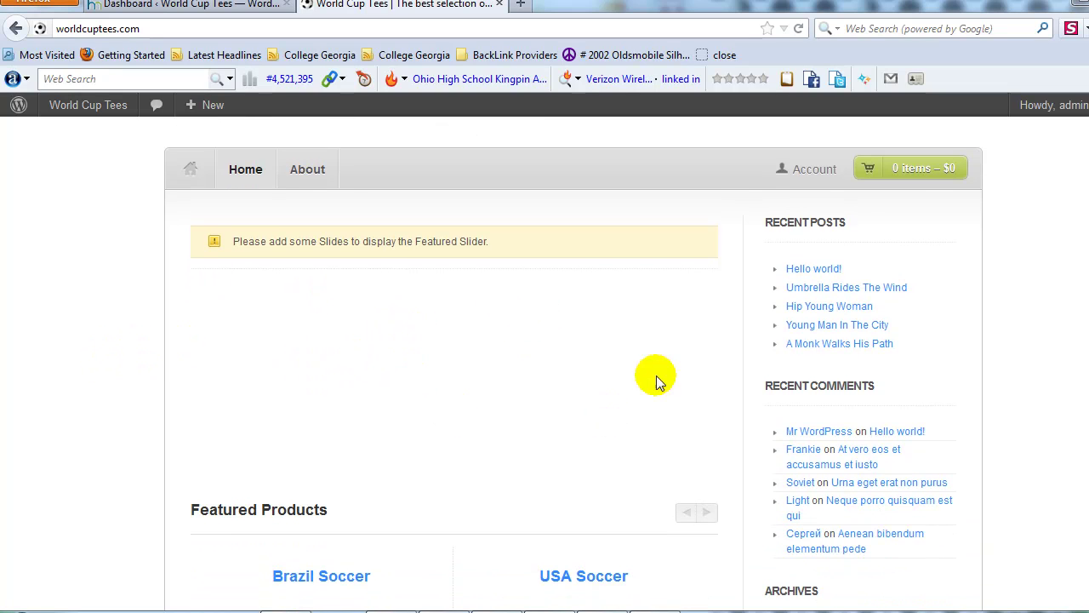
pyautogui.scroll(2, 548, 353)
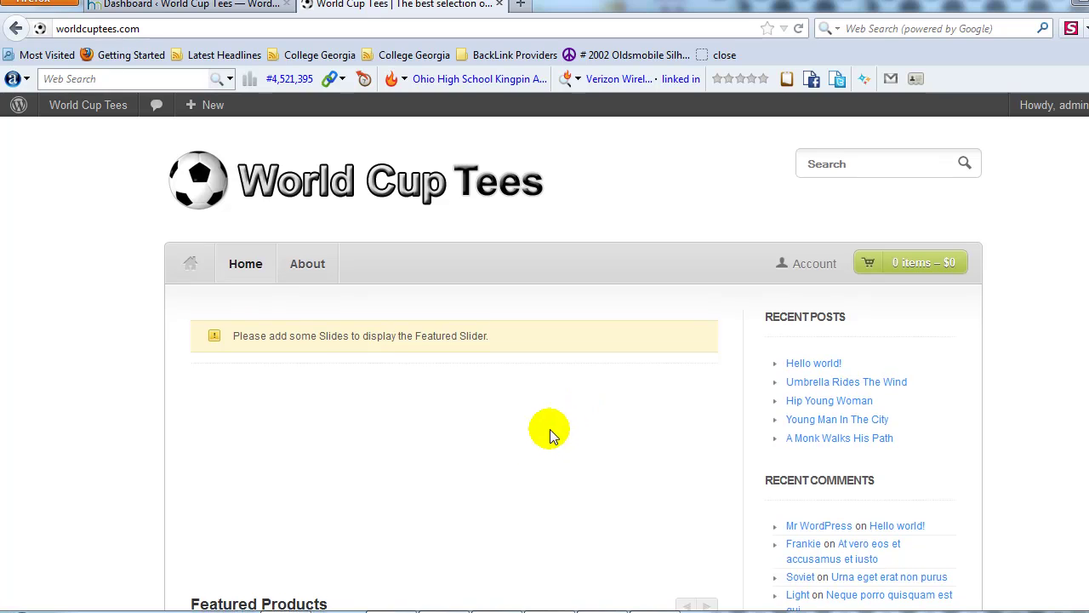
pyautogui.scroll(-5, 544, 432)
pyautogui.scroll(1, 671, 394)
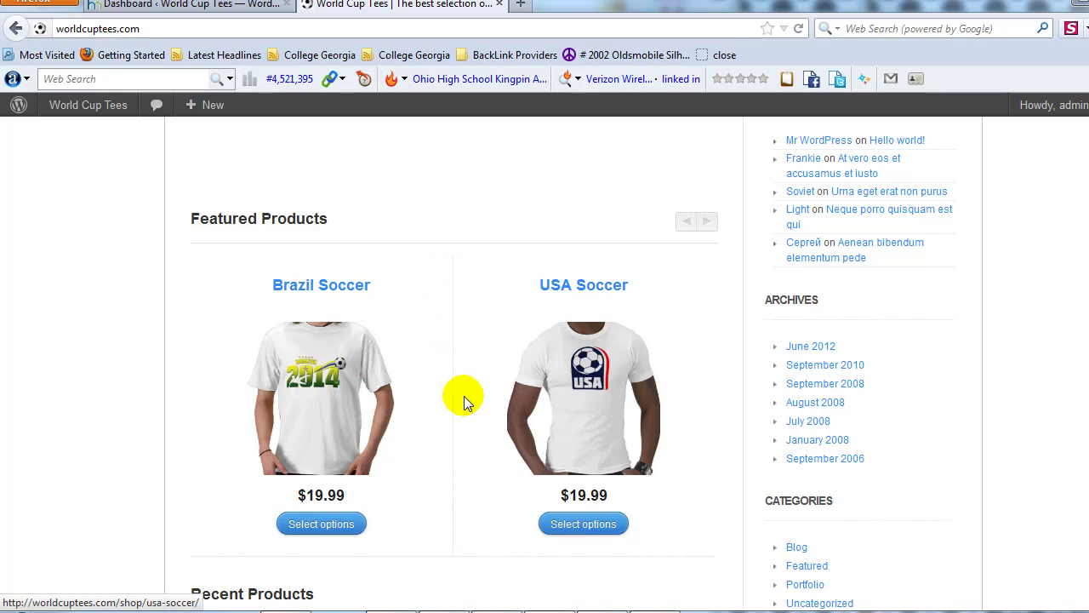
pyautogui.scroll(-3, 518, 396)
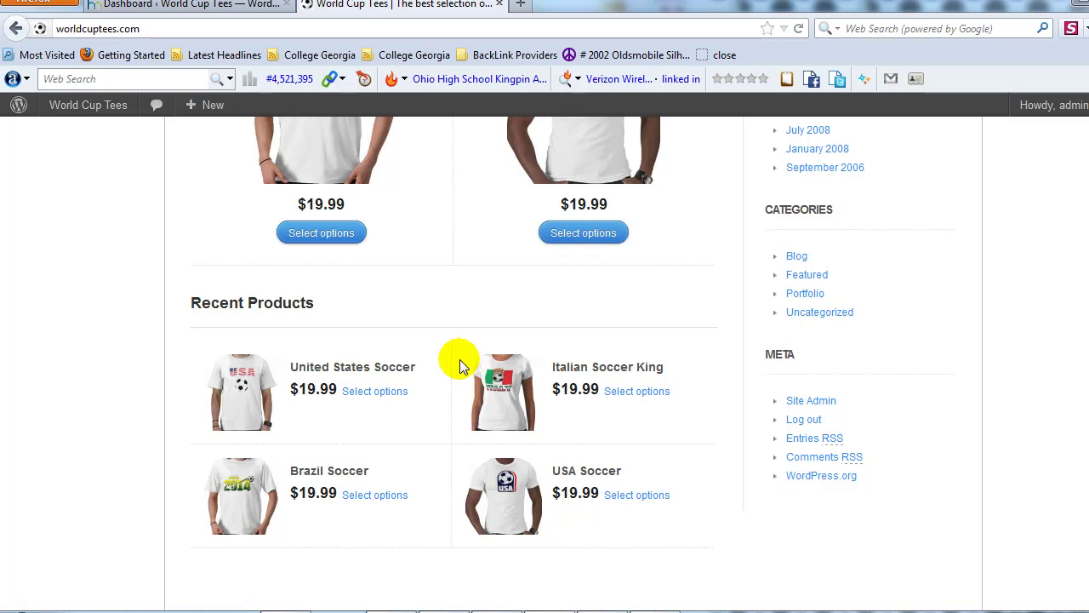
pyautogui.scroll(10, 460, 366)
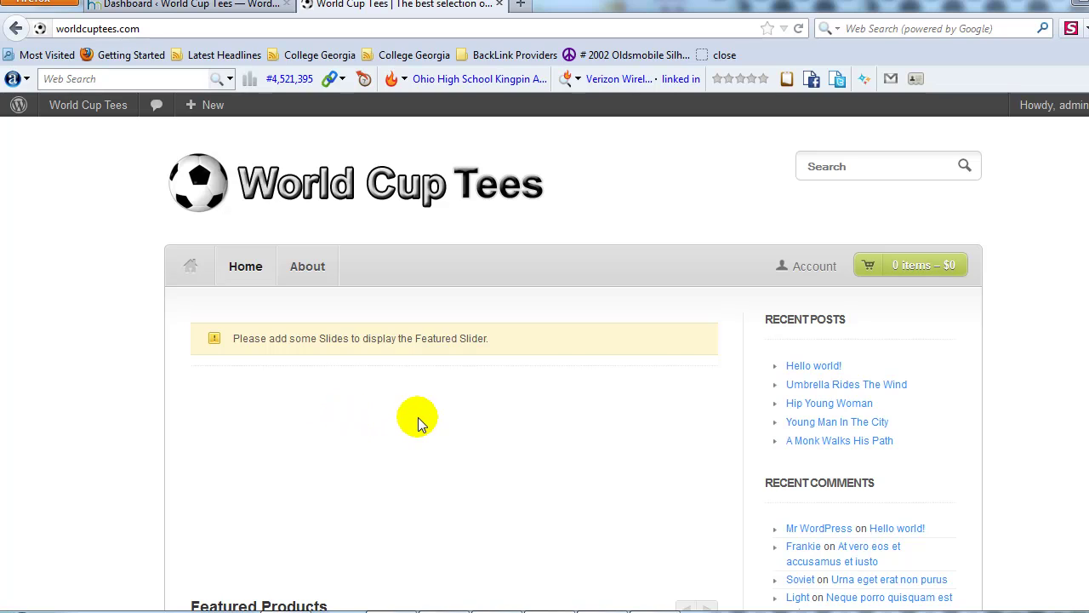
# - Open the Slider Settings in the WooStore theme options of the site's WordPress admin
pyautogui.click(226, 7)
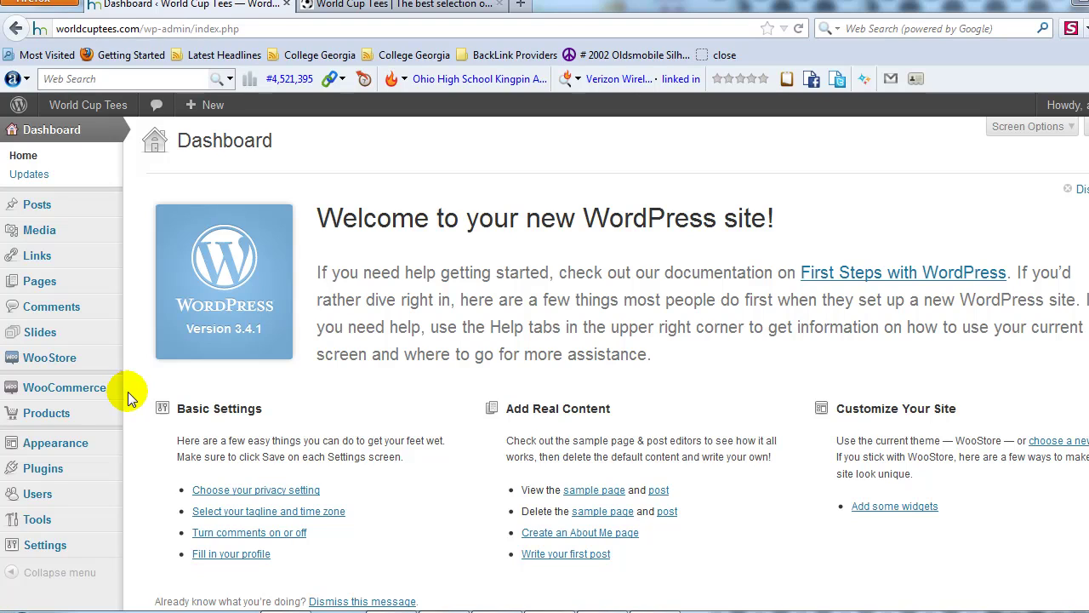
pyautogui.moveTo(89, 364)
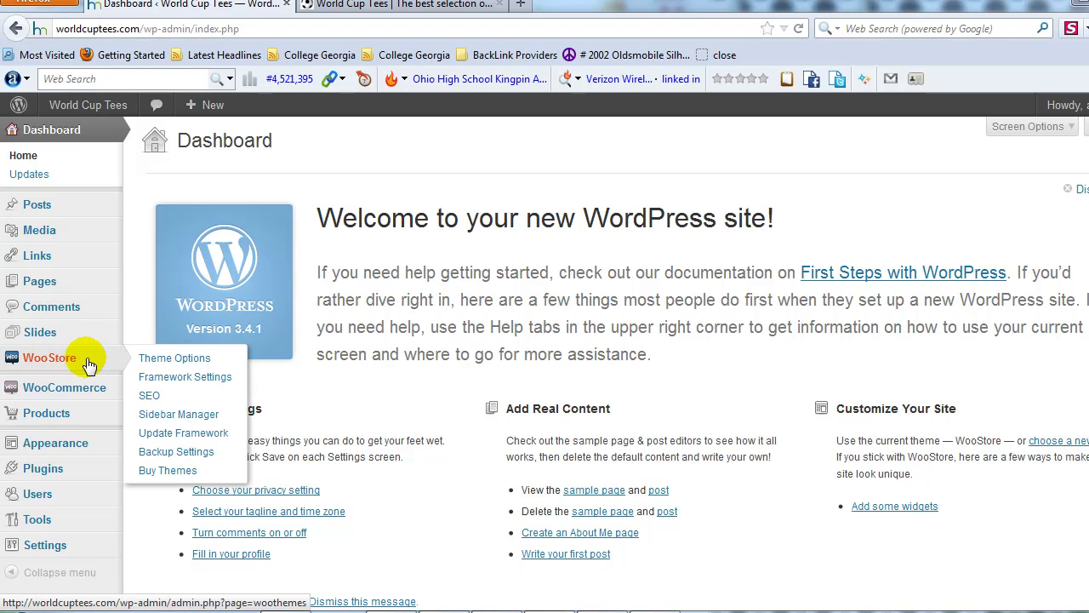
pyautogui.click(153, 363)
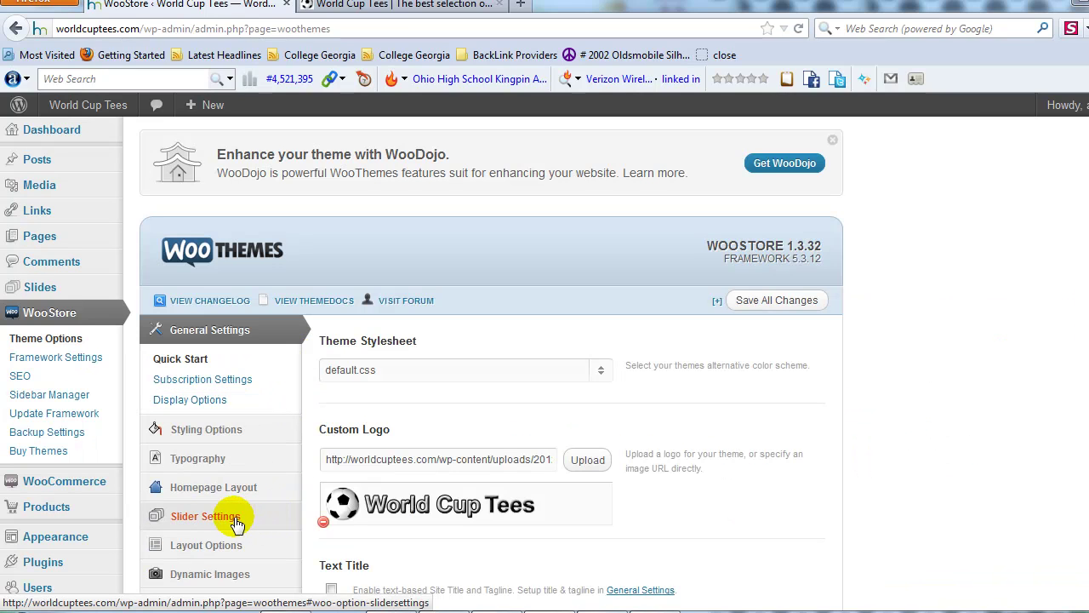
pyautogui.scroll(-2, 242, 520)
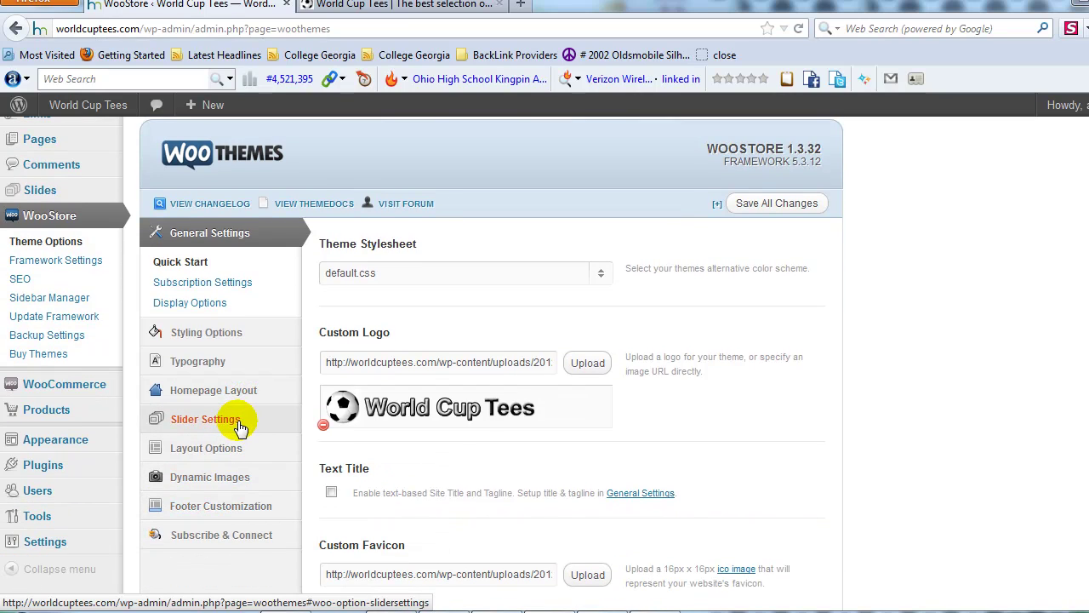
pyautogui.click(241, 421)
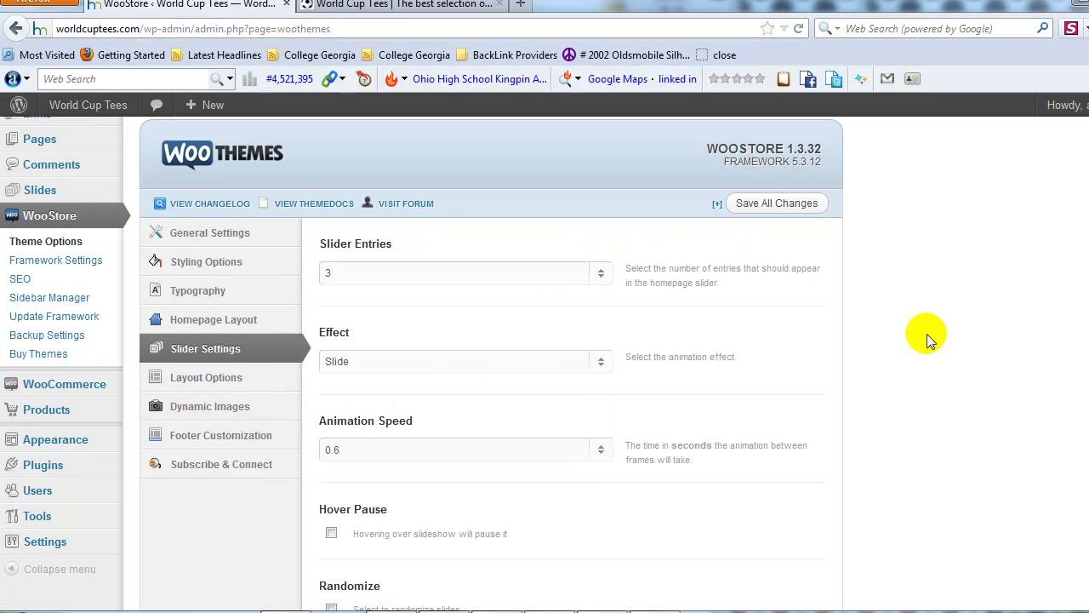
# - Review the slider entries, the available animation effects and the animation speed choices, keeping the speed at 0.6
pyautogui.scroll(-2, 686, 292)
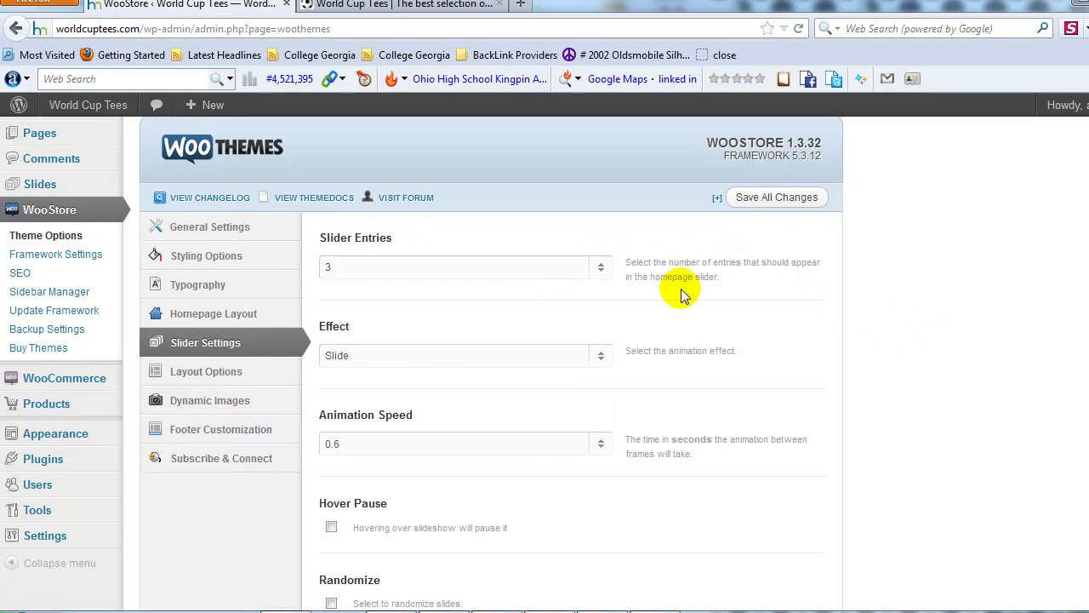
pyautogui.scroll(4, 800, 302)
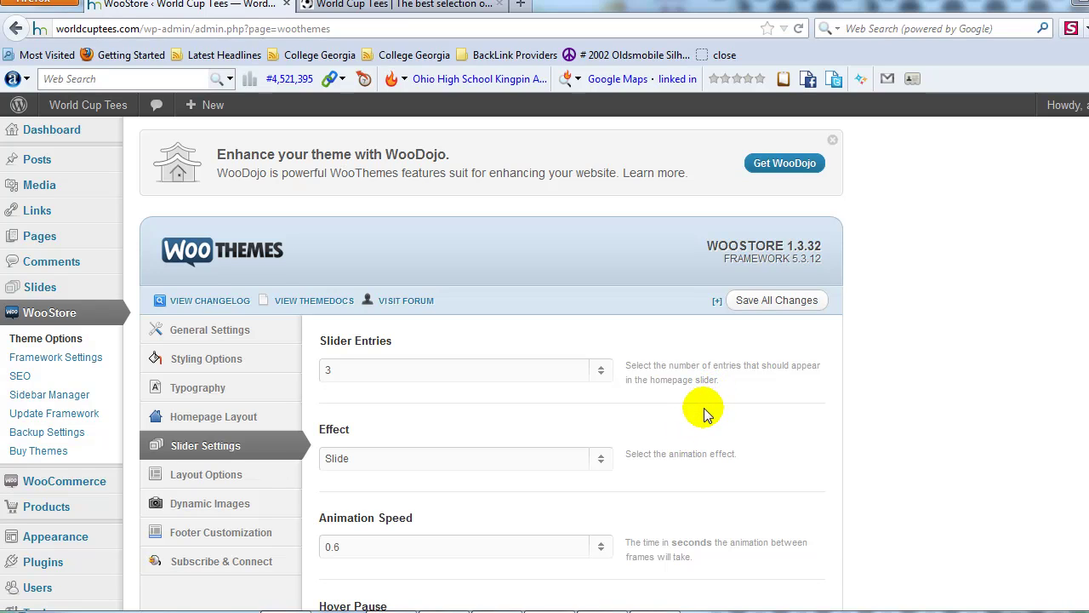
pyautogui.scroll(-2, 706, 408)
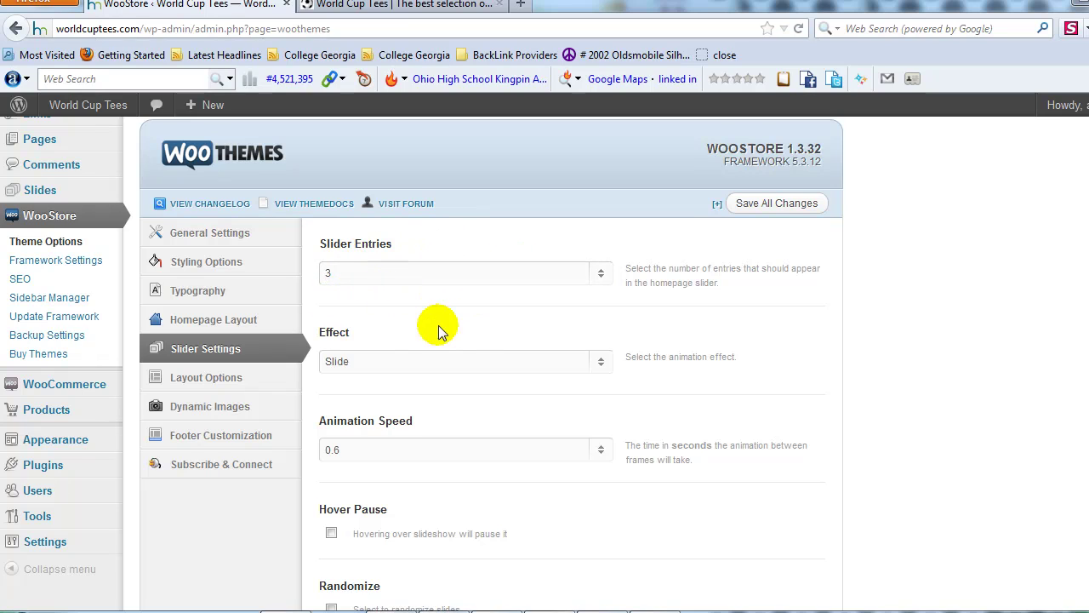
pyautogui.click(393, 364)
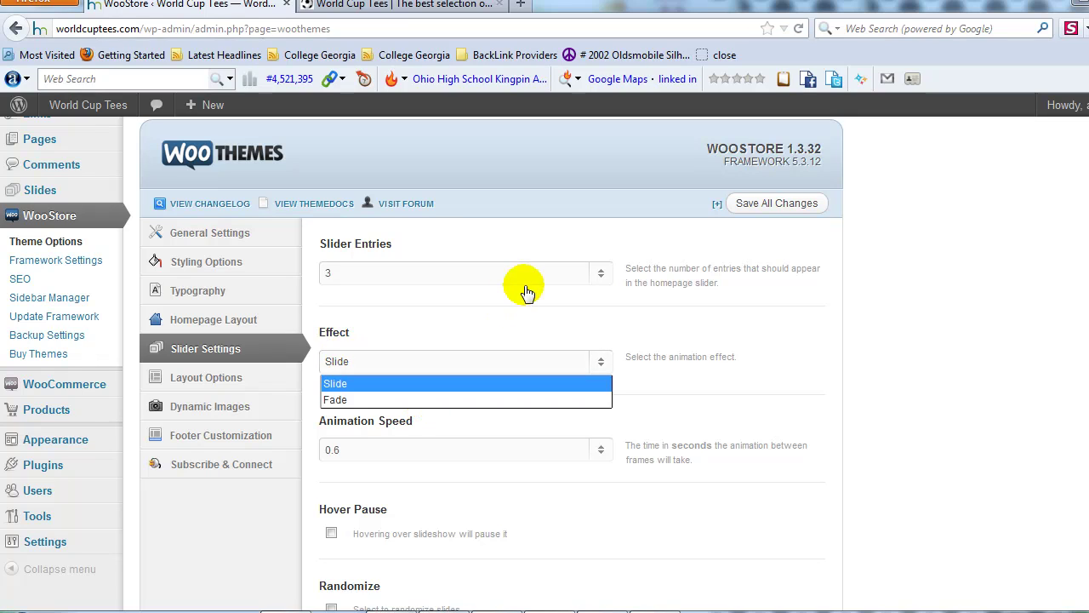
pyautogui.click(675, 322)
pyautogui.scroll(-2, 674, 327)
pyautogui.scroll(-3, 672, 324)
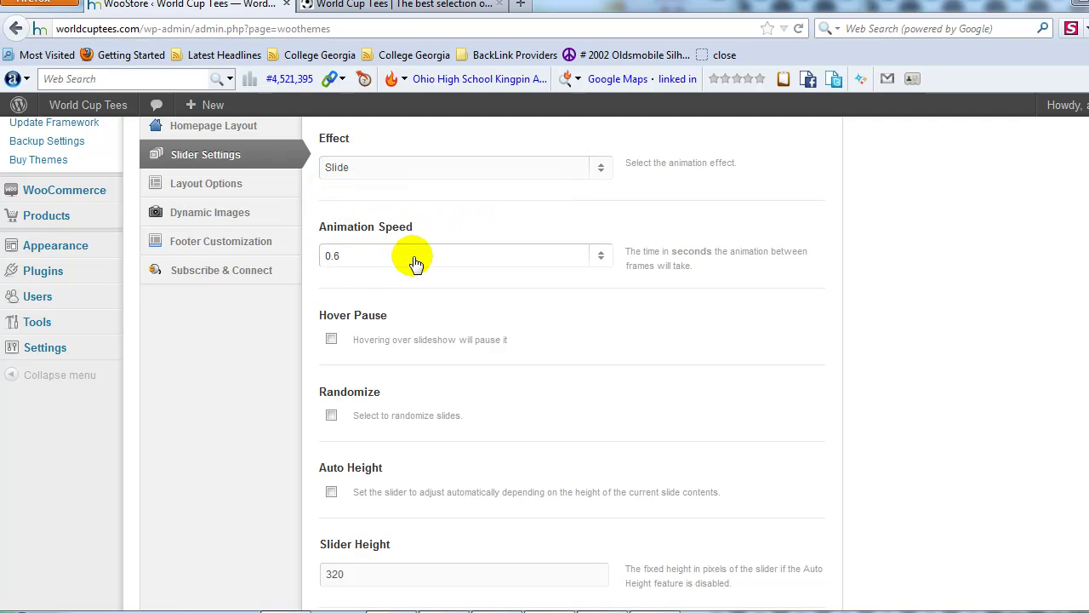
pyautogui.click(530, 262)
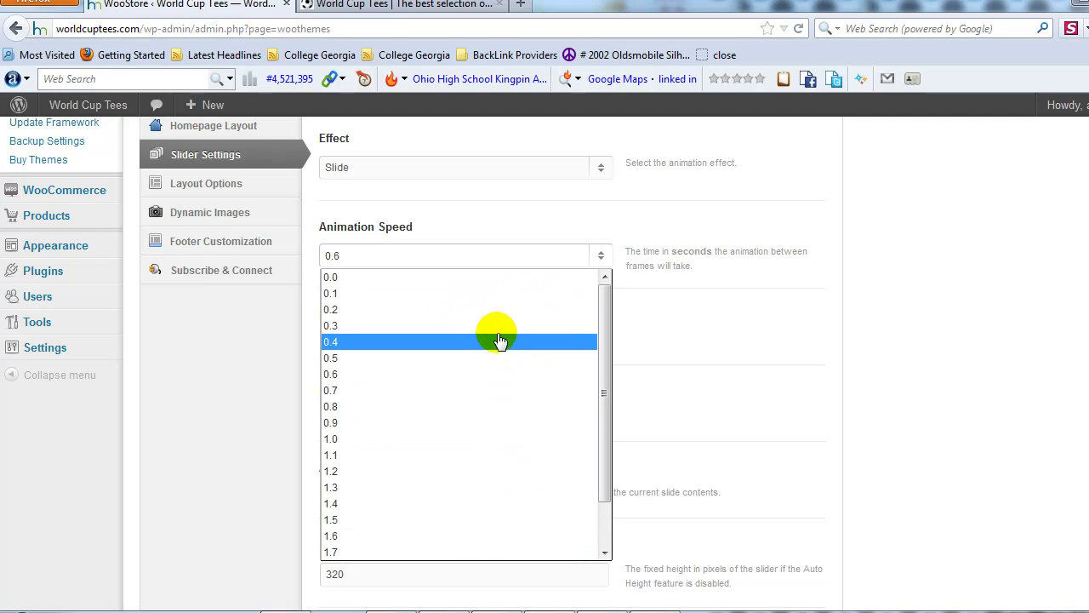
pyautogui.click(569, 372)
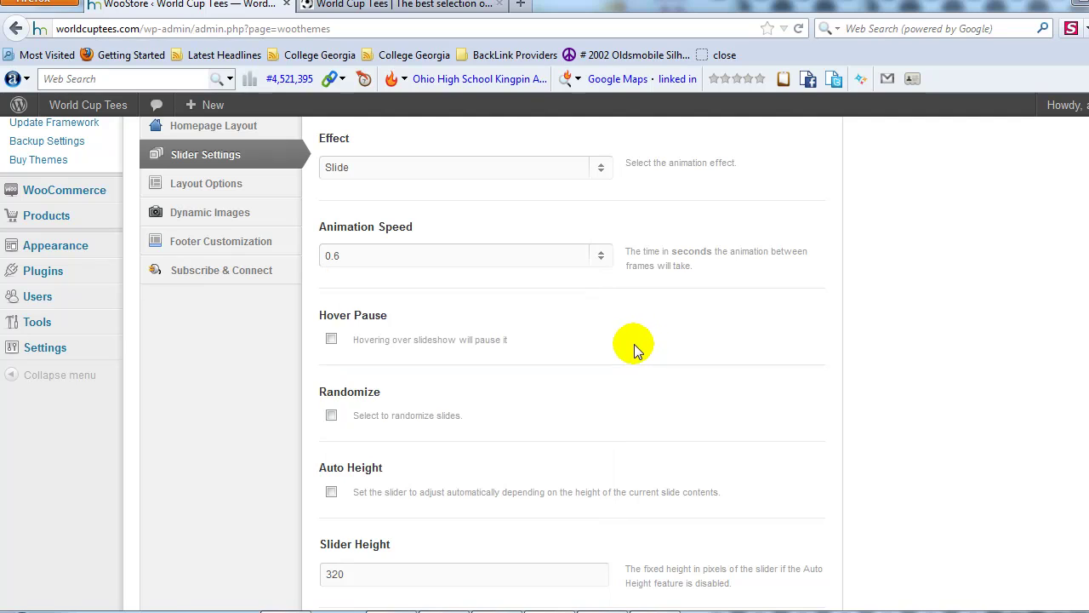
# - Enable Auto Start for the featured slider and check the slider area on the storefront homepage
pyautogui.scroll(-2, 634, 344)
pyautogui.scroll(-4, 625, 349)
pyautogui.scroll(4, 622, 348)
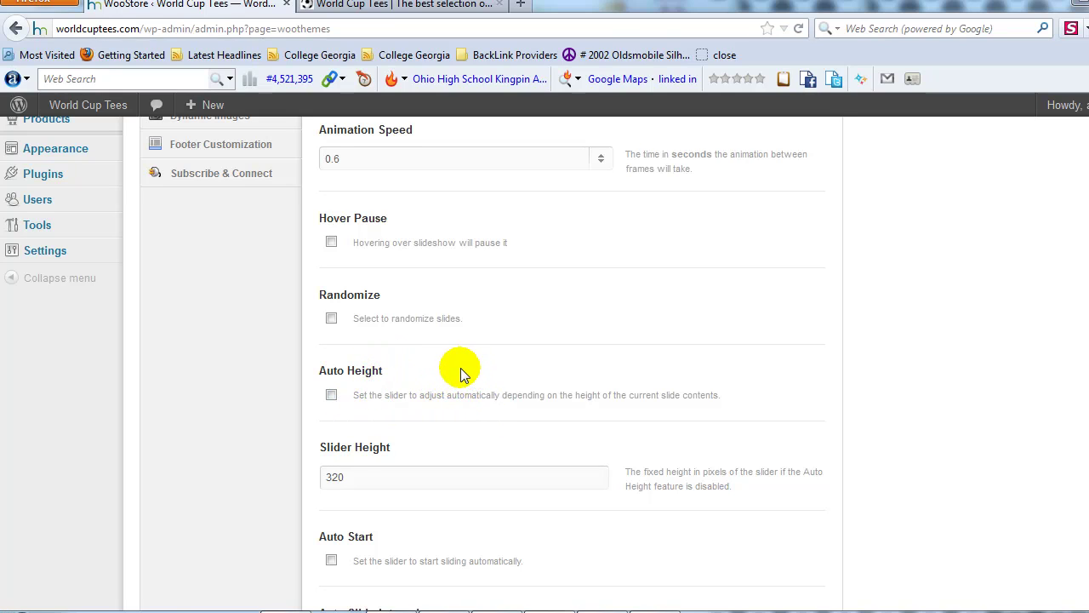
pyautogui.scroll(-2, 460, 366)
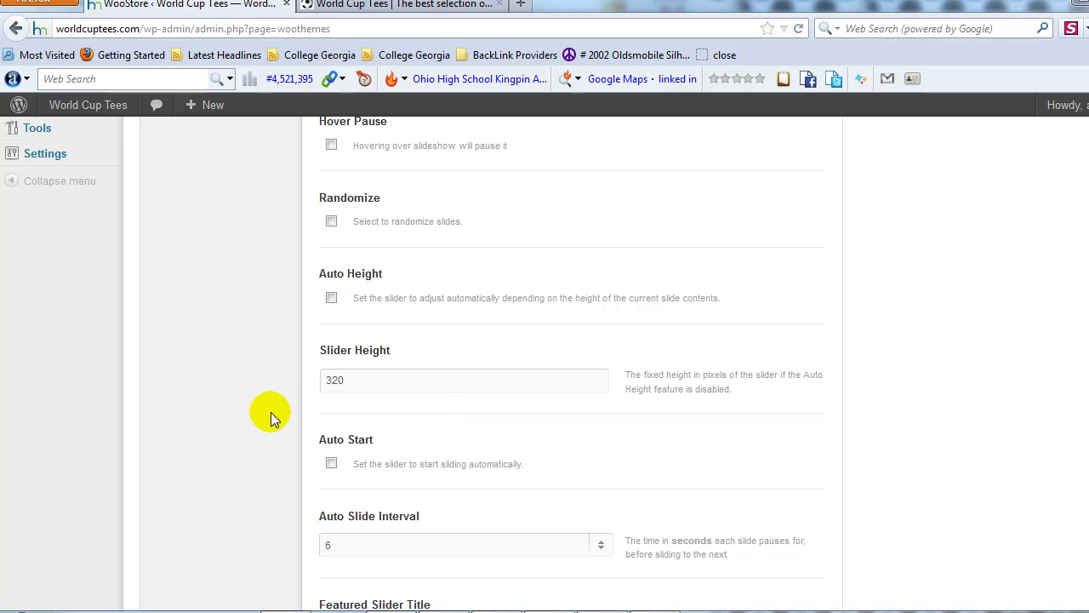
pyautogui.scroll(-1, 269, 415)
pyautogui.scroll(-3, 280, 407)
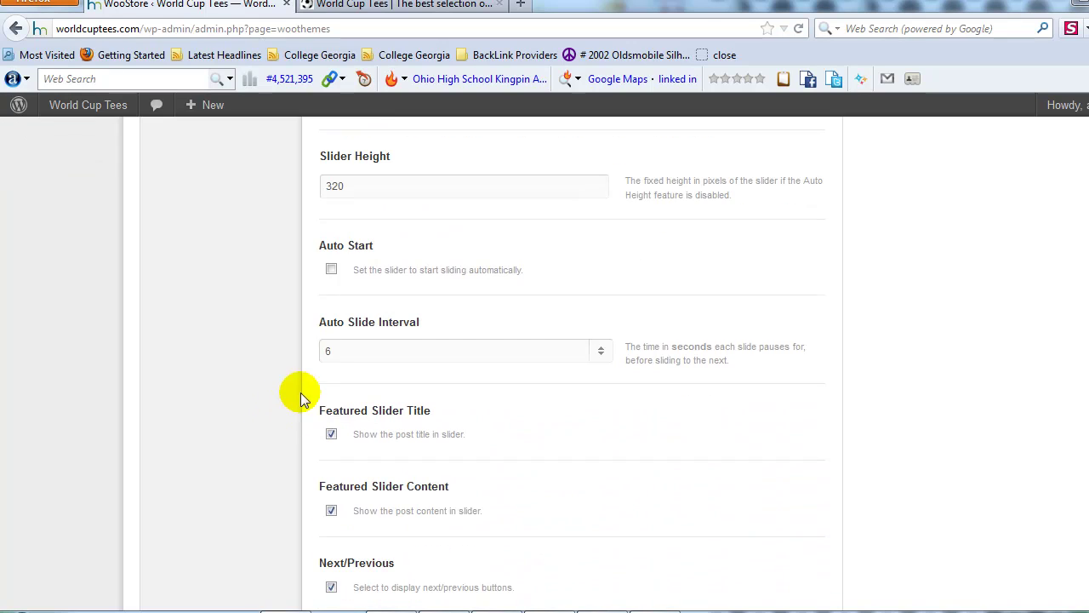
pyautogui.click(331, 271)
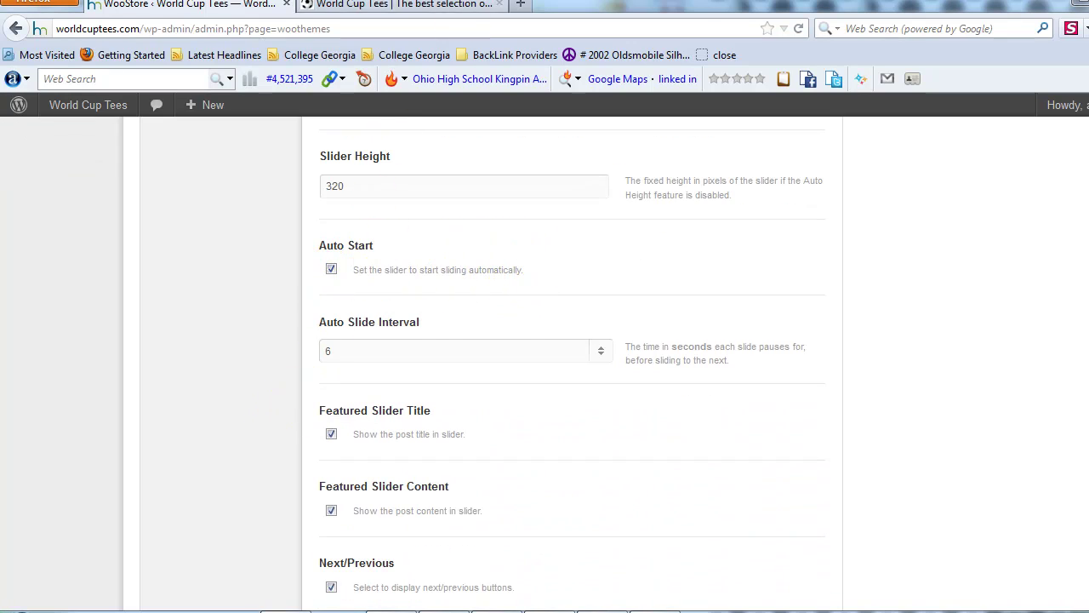
pyautogui.hotkey('ctrl', 'Tab')
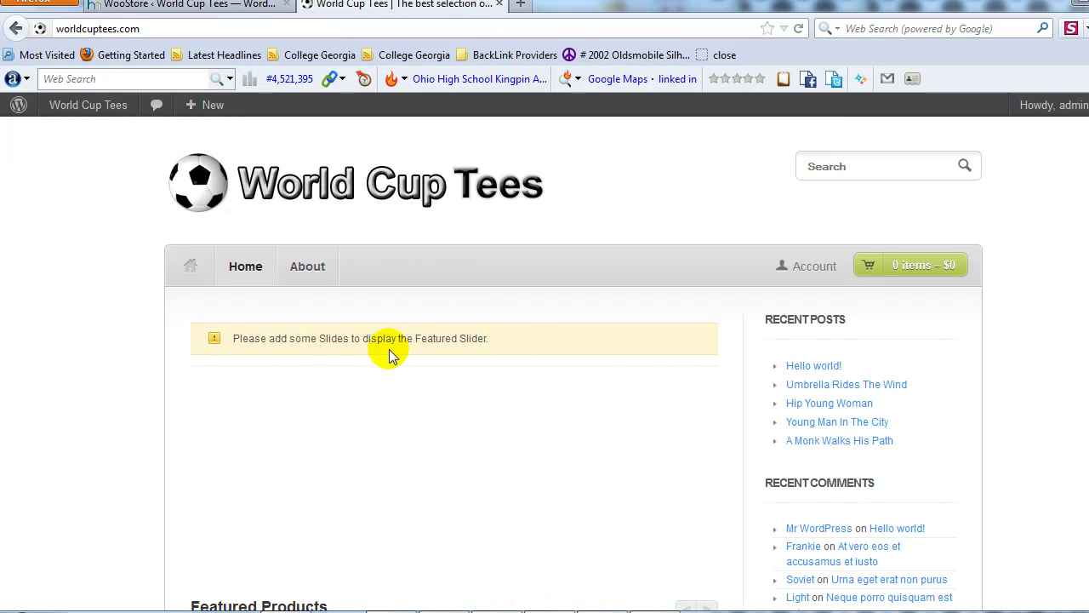
pyautogui.click(219, 6)
# - Set the Auto Slide Interval to 4 seconds and review the remaining slider display options
pyautogui.scroll(-2, 557, 410)
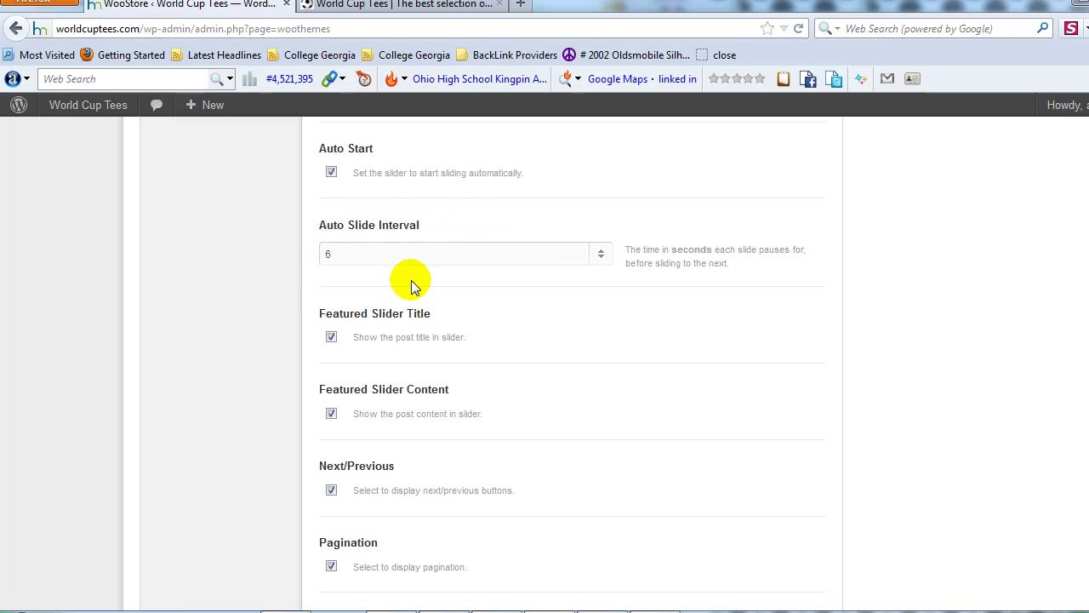
pyautogui.click(423, 257)
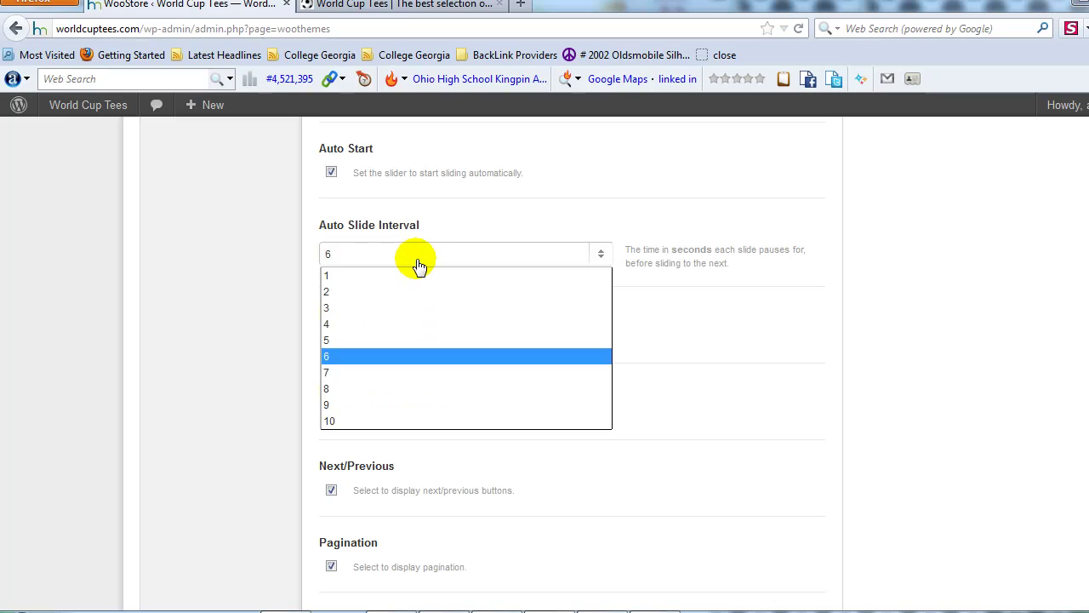
pyautogui.click(372, 326)
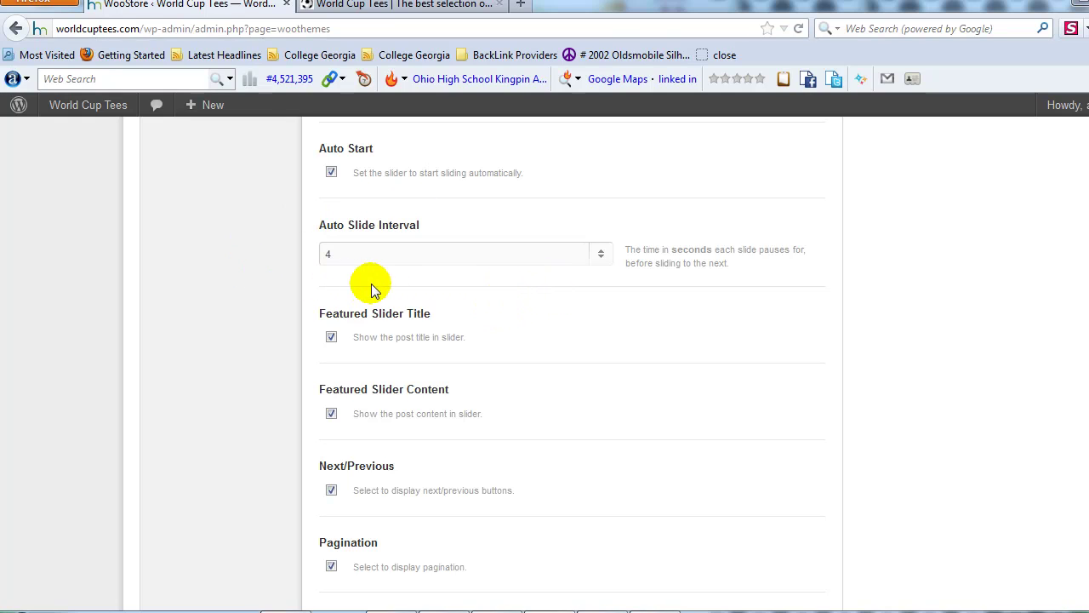
pyautogui.scroll(-2, 417, 293)
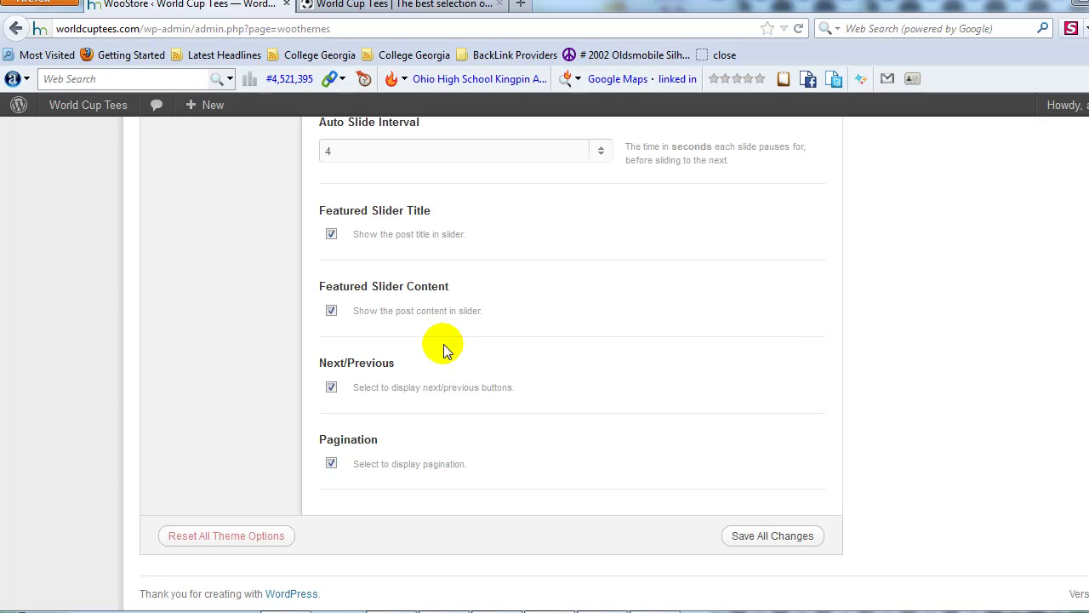
pyautogui.scroll(15, 511, 357)
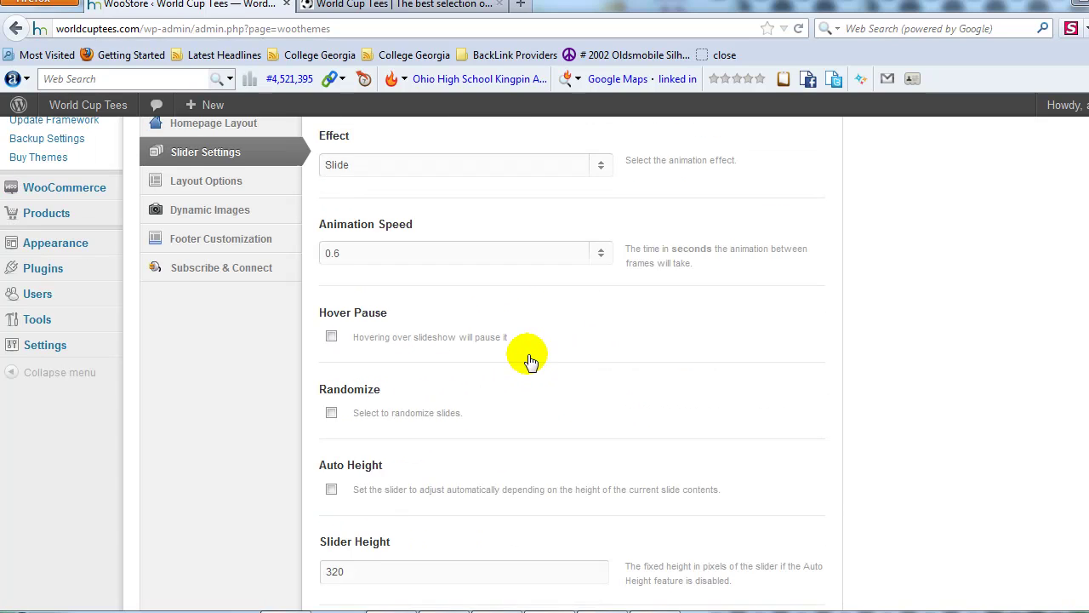
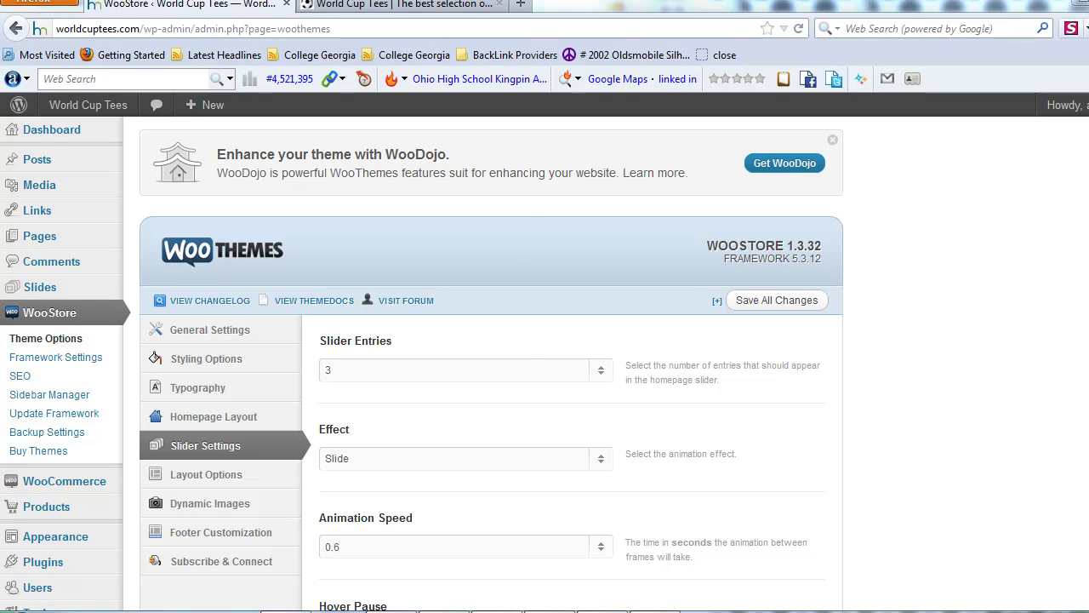
# - Switch to Photoshop to view the slide artwork in italy soccer tees.psd, and return to the WordPress admin
pyautogui.hotkey('alt', 'Tab')
pyautogui.moveTo(696, 146); pyautogui.dragTo(610, 134)
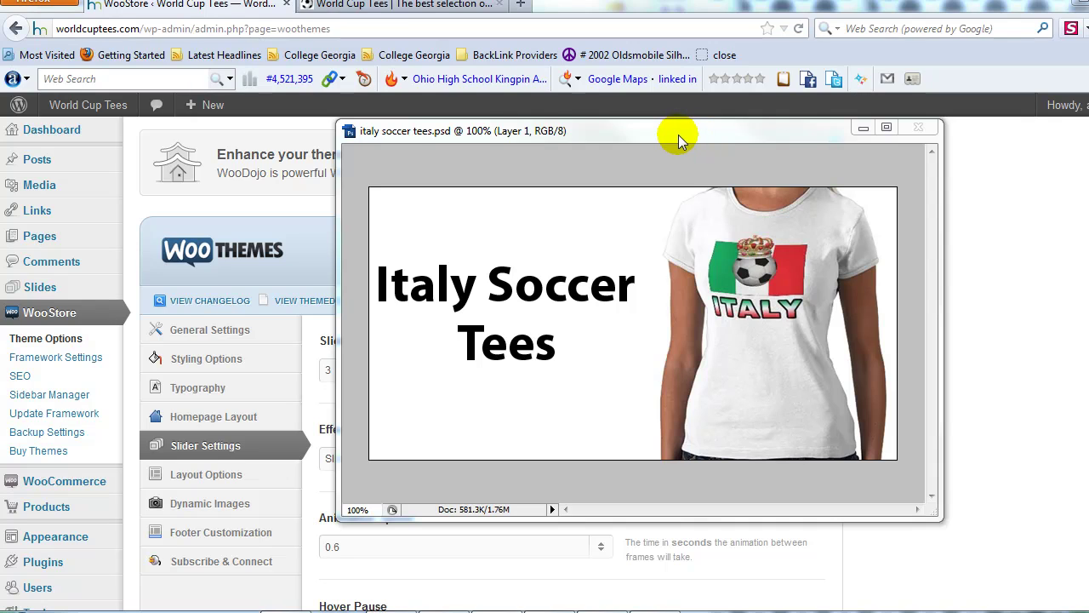
pyautogui.hotkey('alt', 'Tab')
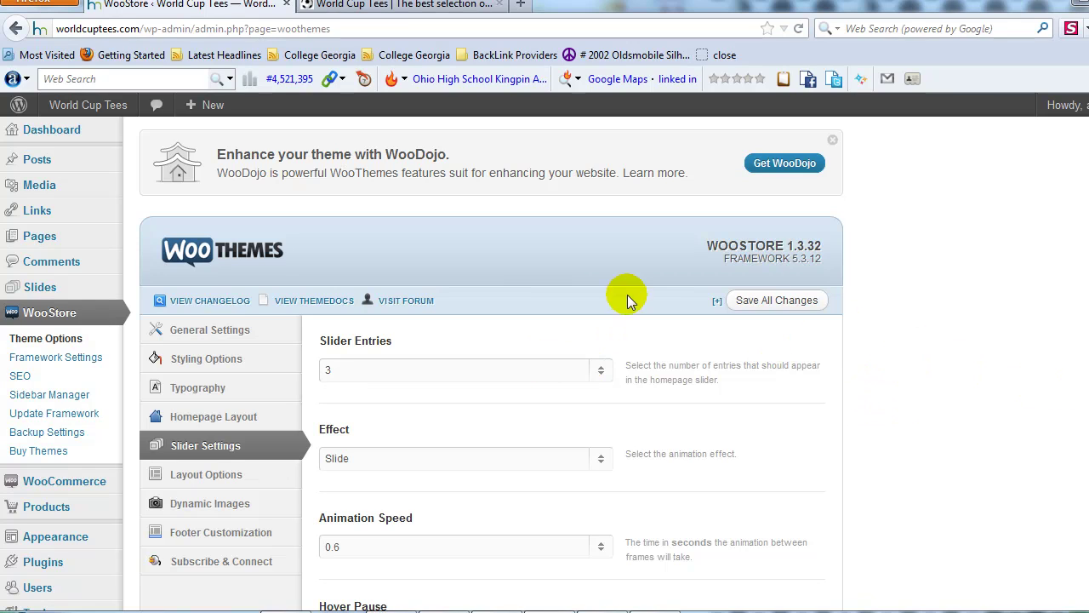
# - Open the list of slides and start adding a new slide
pyautogui.moveTo(64, 289)
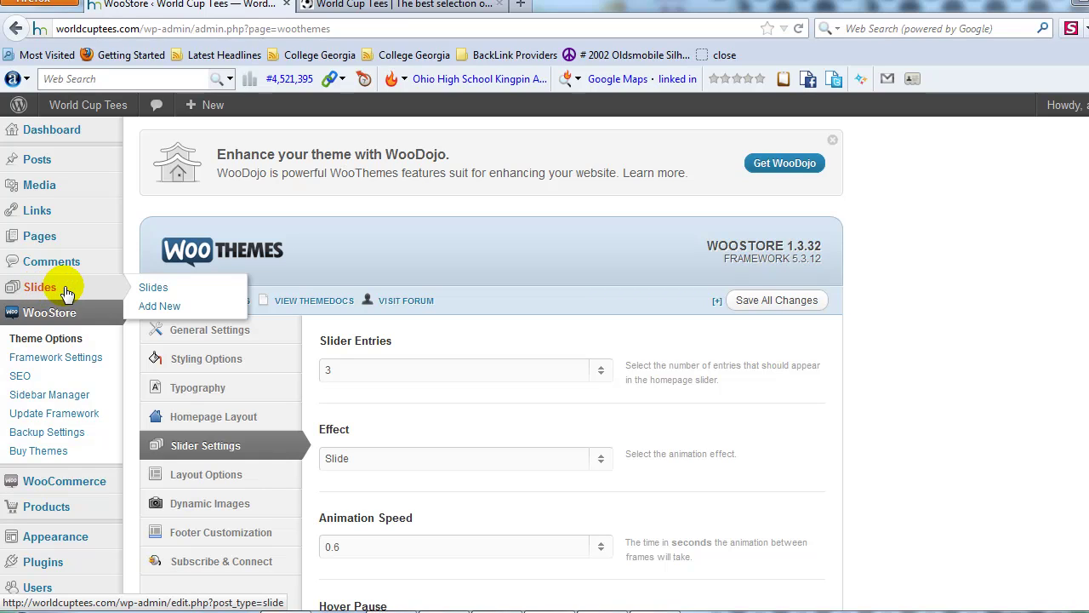
pyautogui.click(169, 292)
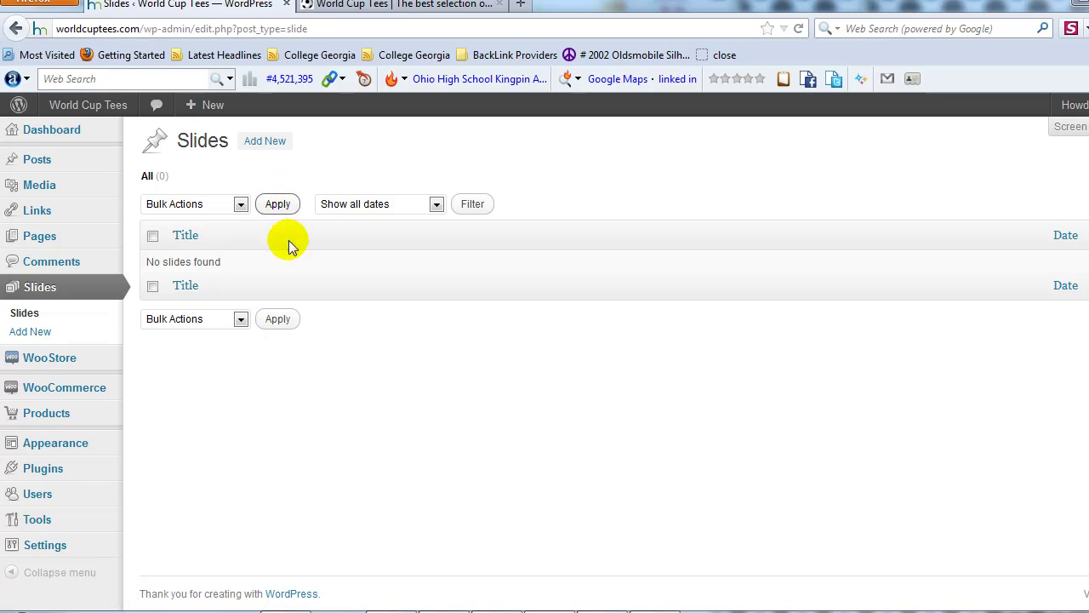
pyautogui.click(278, 149)
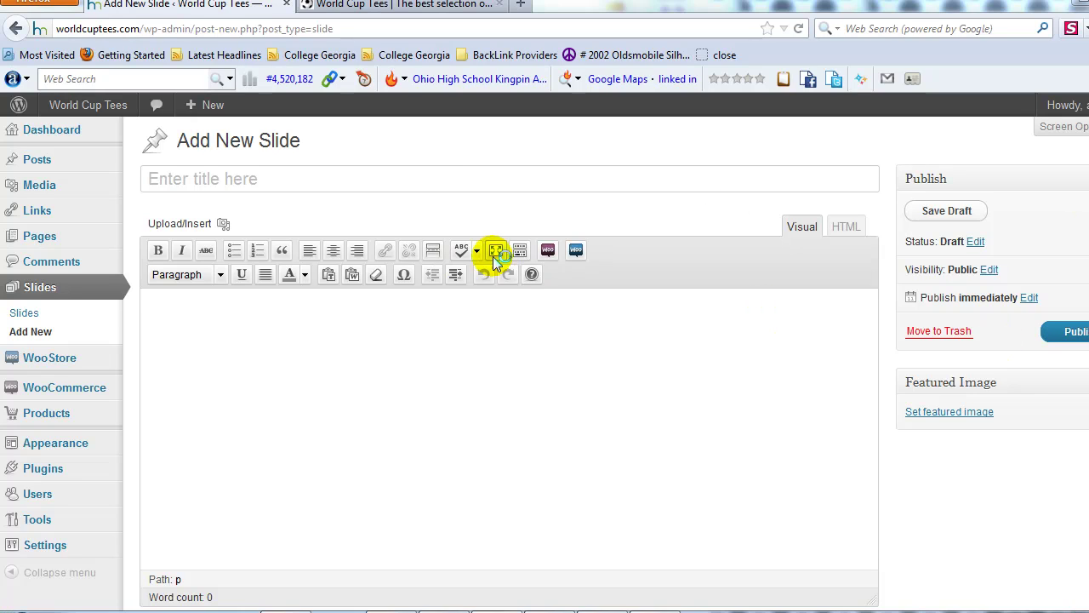
# - Title the new slide "USA Soccer Tees"
pyautogui.click(437, 185)
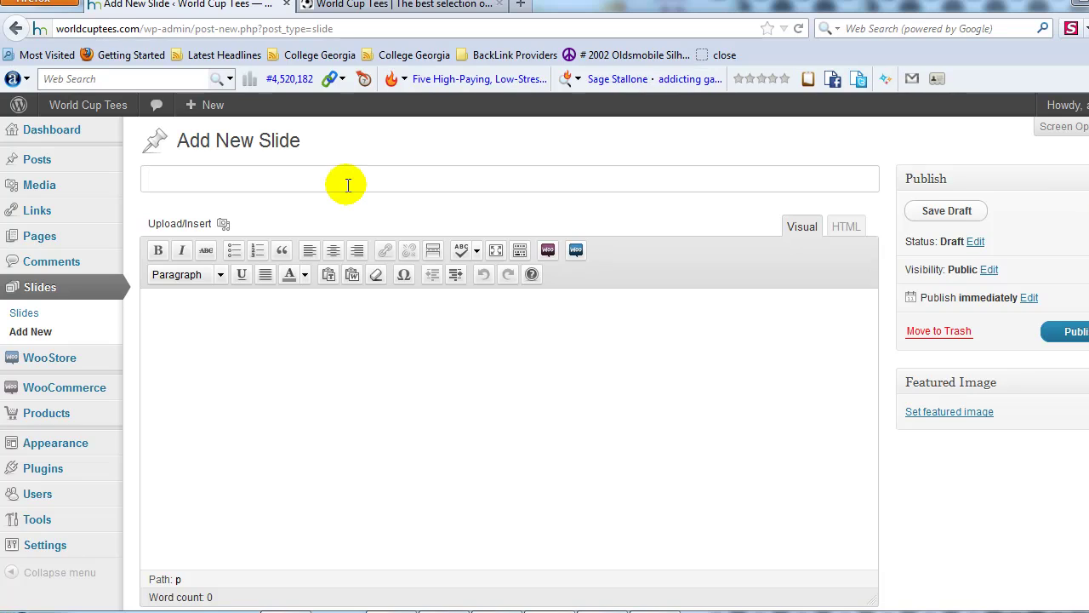
pyautogui.write('USa')
pyautogui.press('BackSpace')
pyautogui.write('A Scoo')
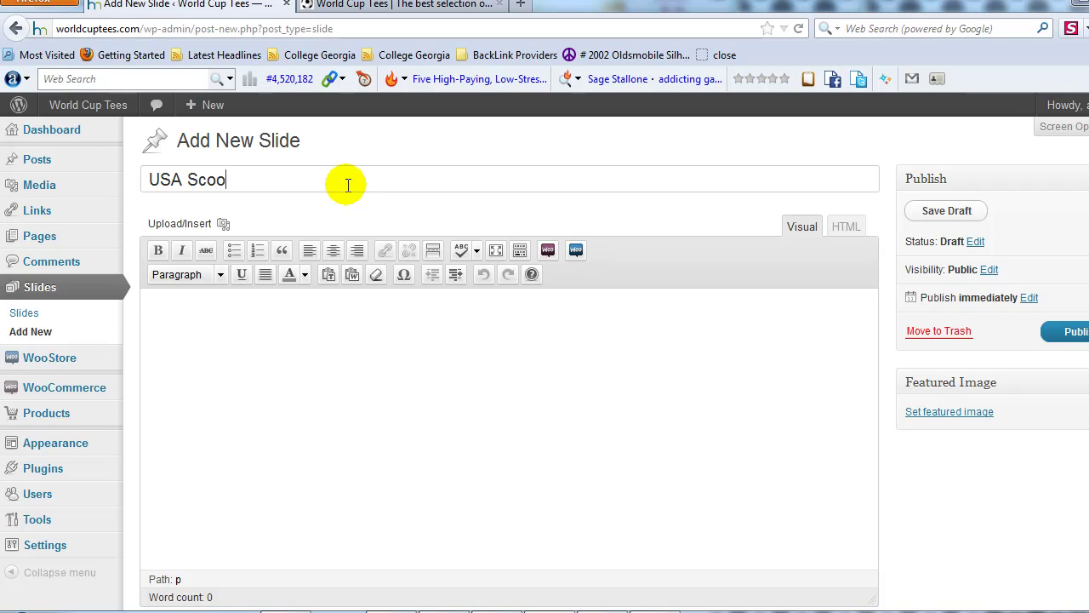
pyautogui.press('BackSpace')
pyautogui.write('ccer Tees')
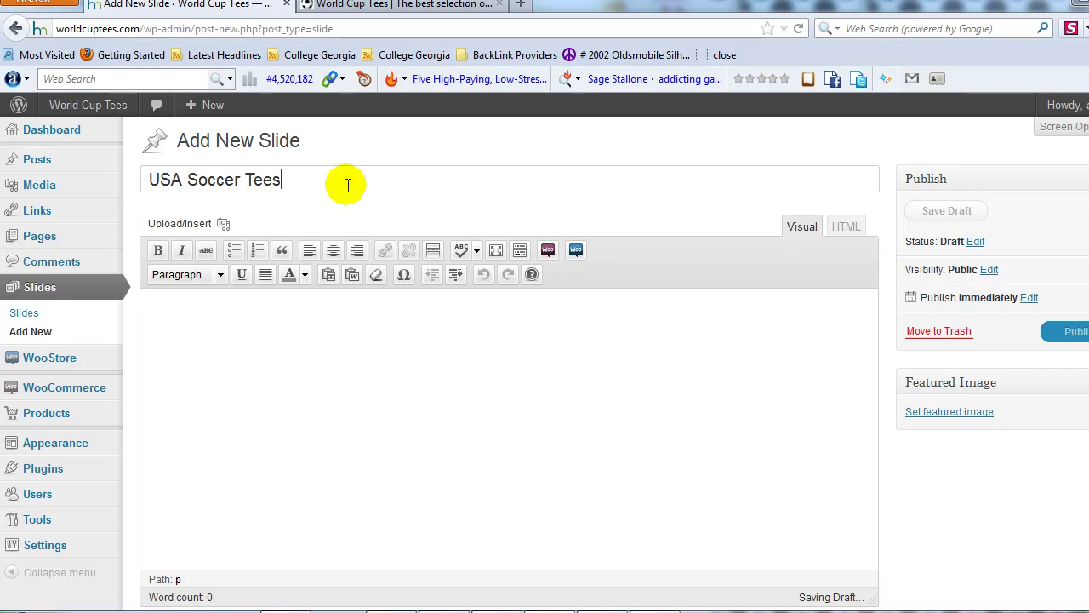
pyautogui.press('Tab')
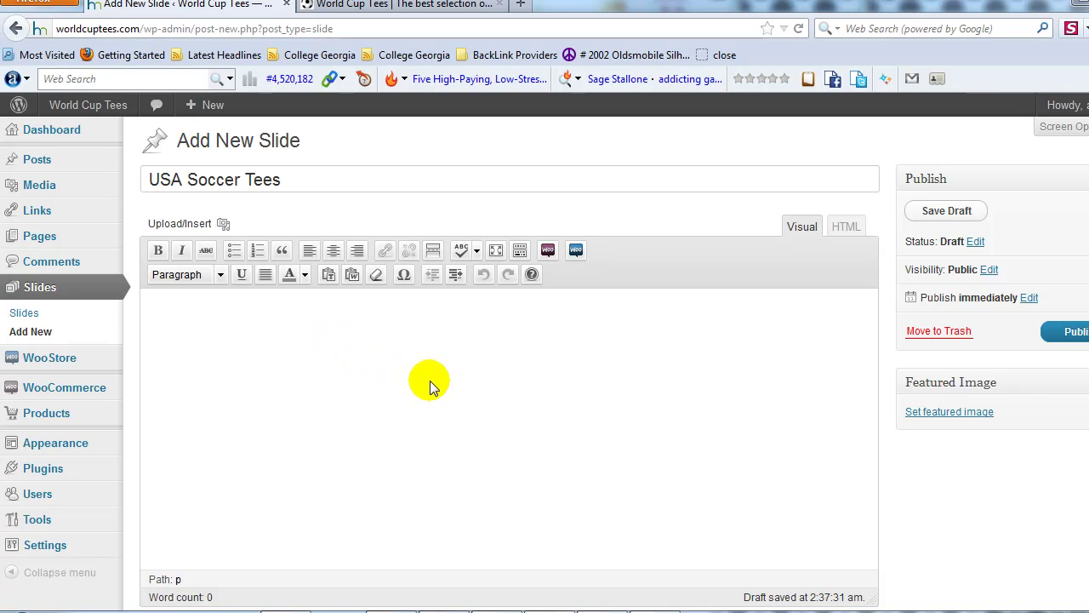
# - Upload the "usa soccer tees" PNG from the WorldCupTees.com Slider folder as the slide's image
pyautogui.scroll(-2, 430, 380)
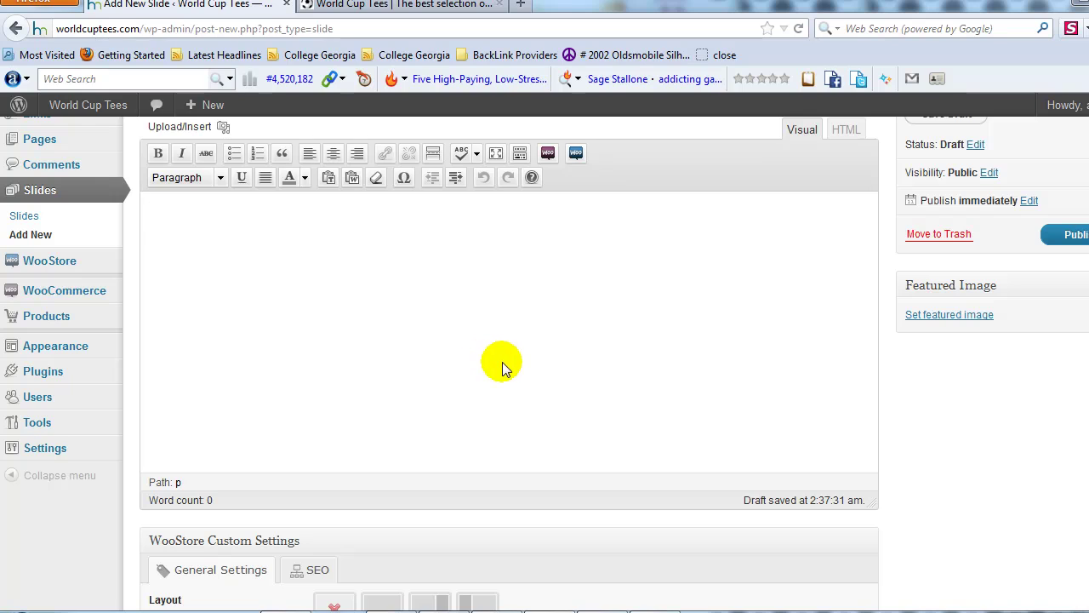
pyautogui.scroll(2, 510, 358)
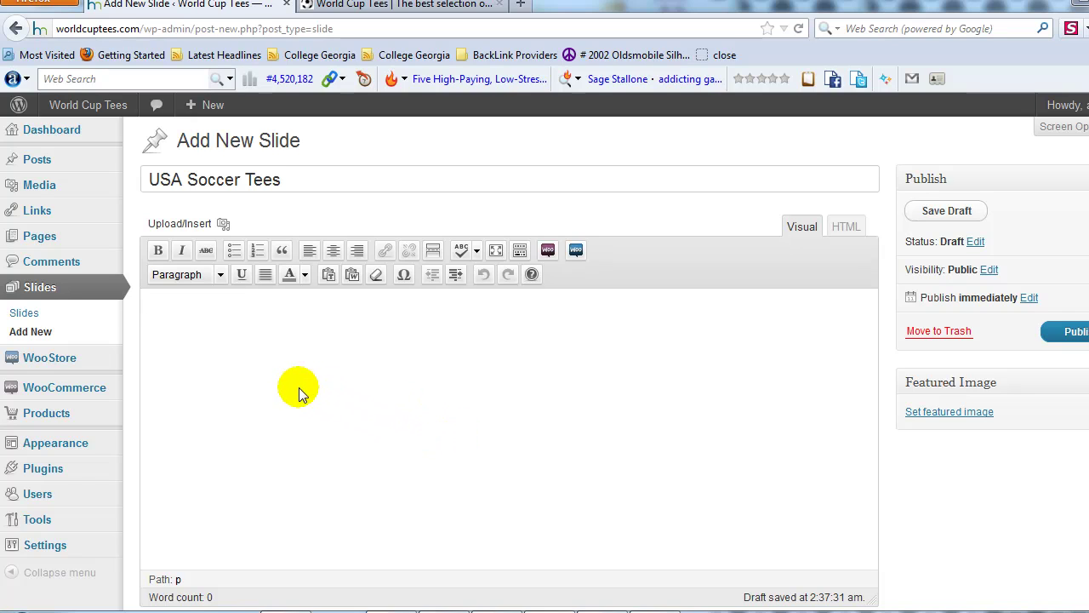
pyautogui.scroll(-8, 757, 502)
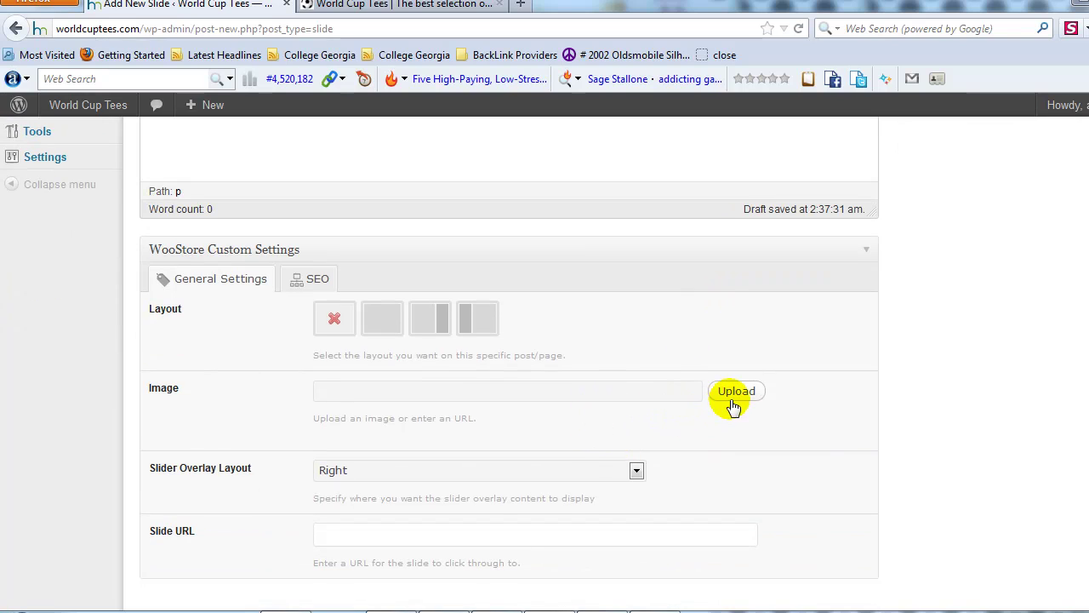
pyautogui.click(740, 394)
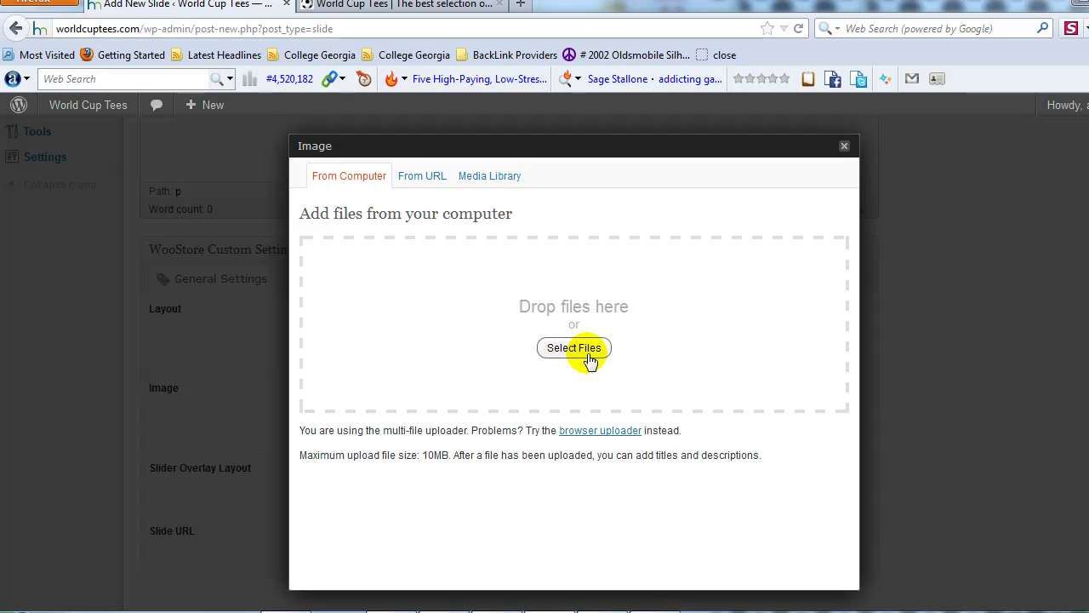
pyautogui.click(573, 348)
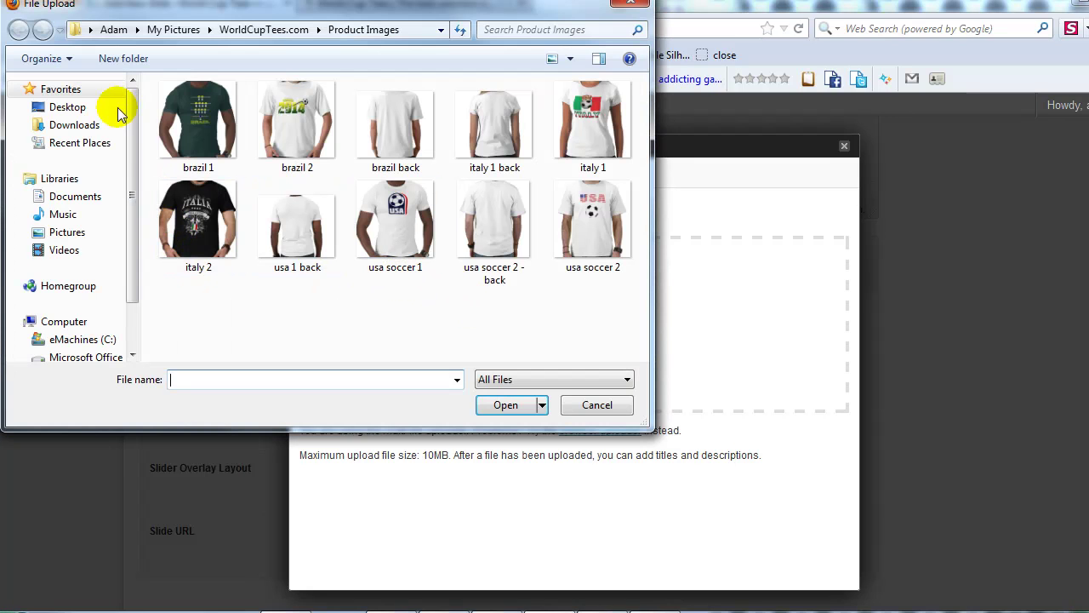
pyautogui.click(285, 34)
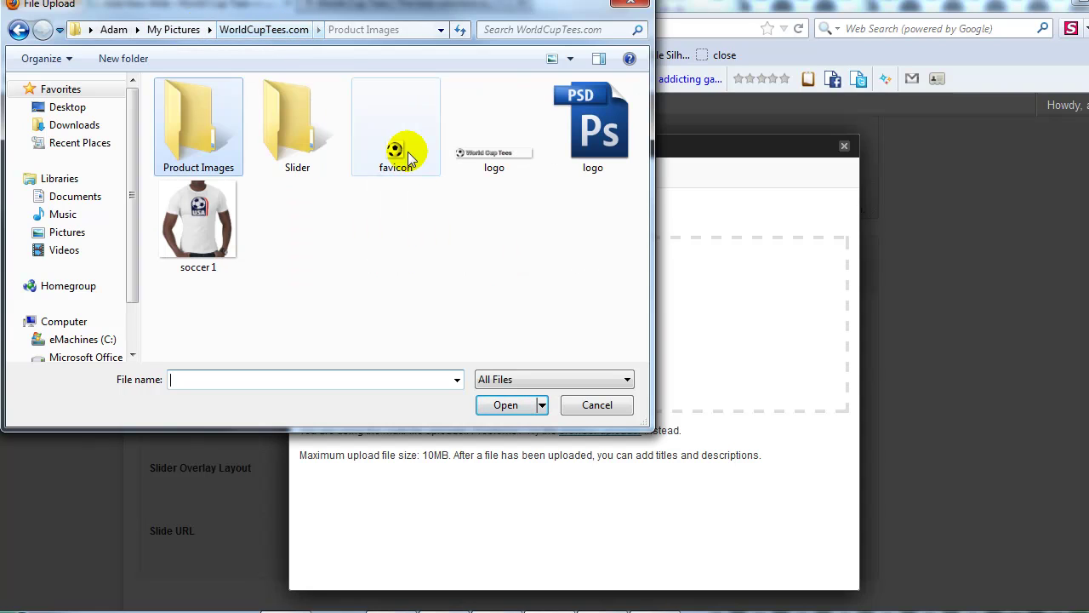
pyautogui.click(314, 132)
pyautogui.doubleClick(313, 132)
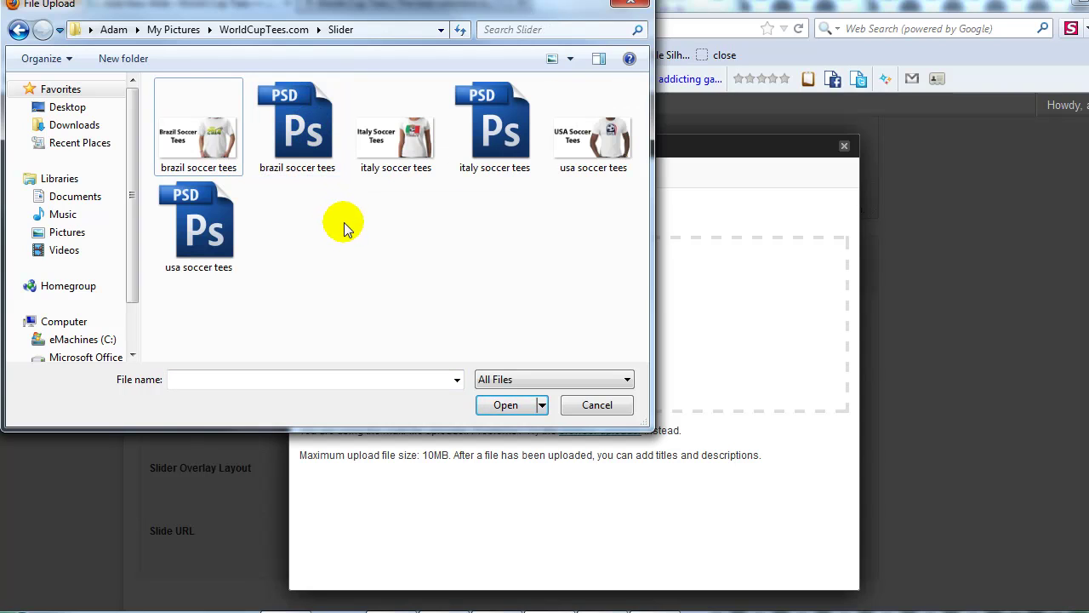
pyautogui.click(569, 159)
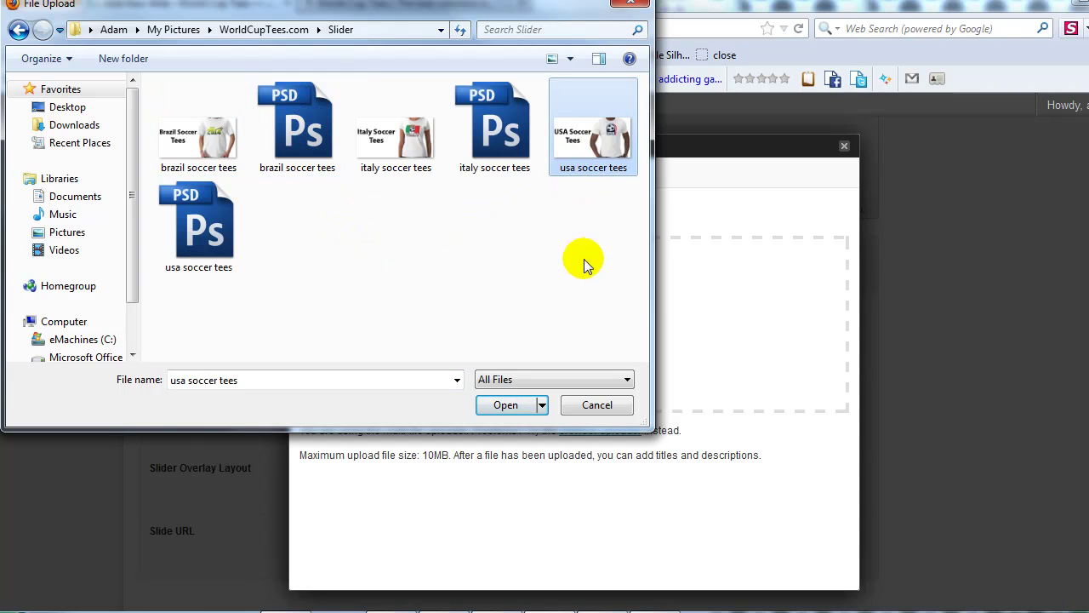
pyautogui.click(506, 404)
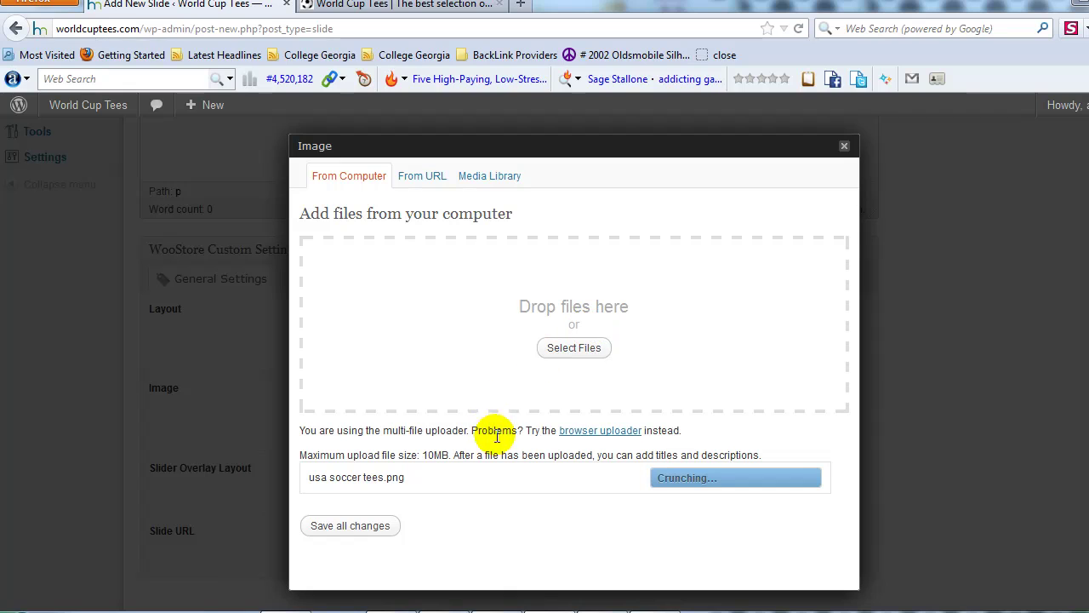
# - Set the uploaded image's alternate text to "USA Soccer Tees" and use it as the slide image at full size
pyautogui.scroll(-5, 502, 430)
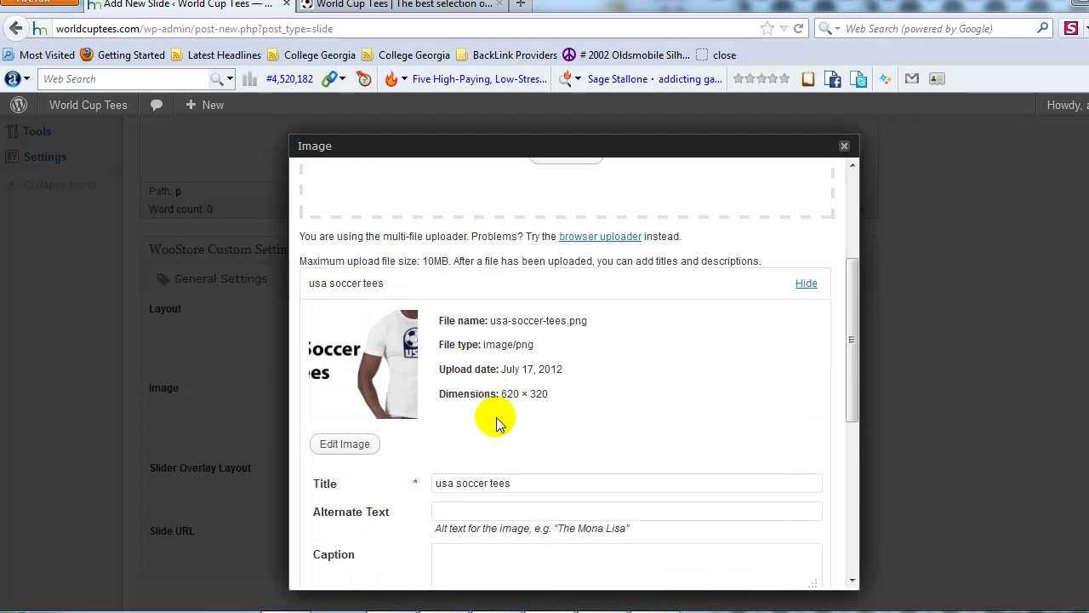
pyautogui.scroll(-3, 482, 417)
pyautogui.click(501, 315)
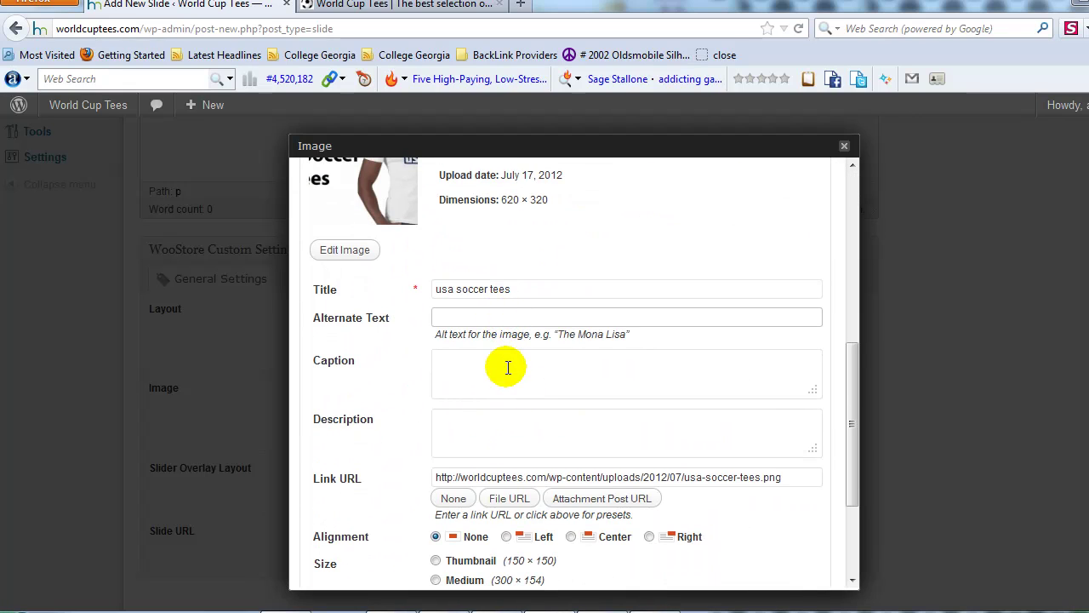
pyautogui.write('USA Soccer Tees')
pyautogui.scroll(-3, 508, 368)
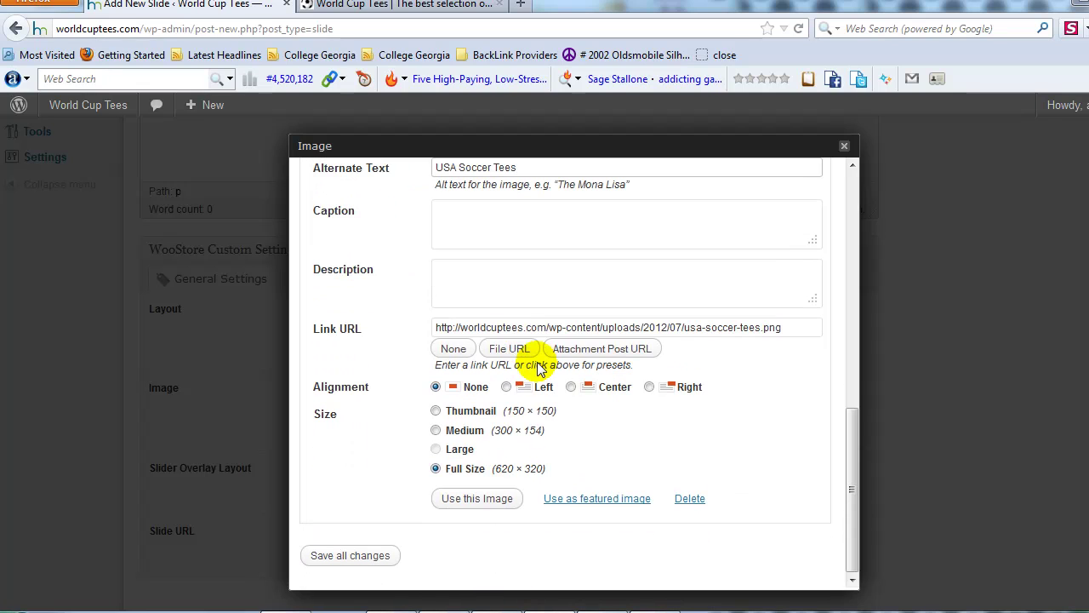
pyautogui.click(491, 503)
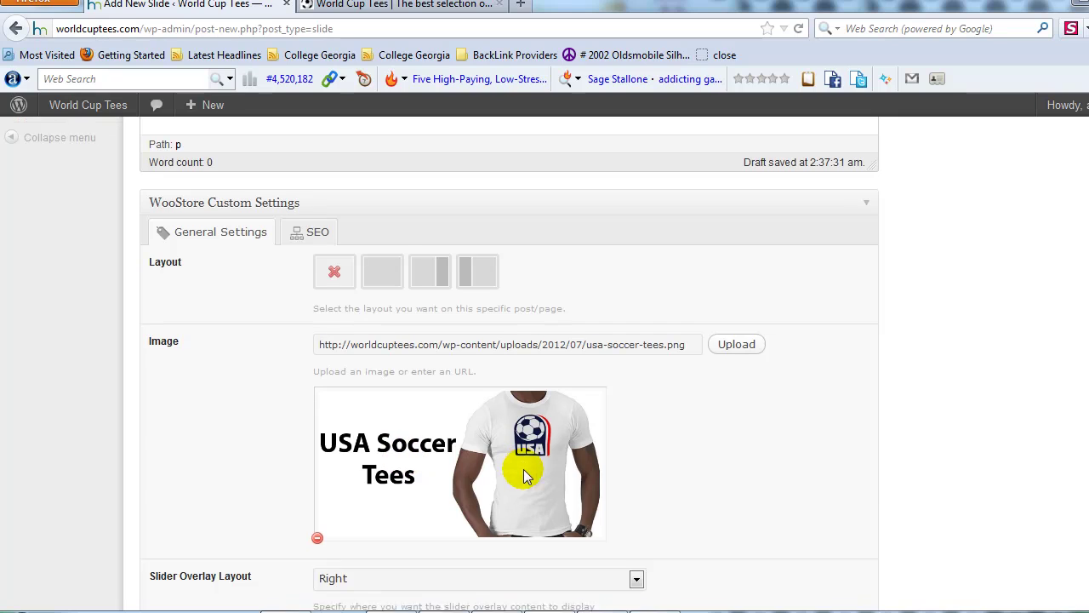
# - Set the slide's Slider Overlay Layout to Bottom and review the slide's title and empty content area
pyautogui.scroll(-3, 520, 470)
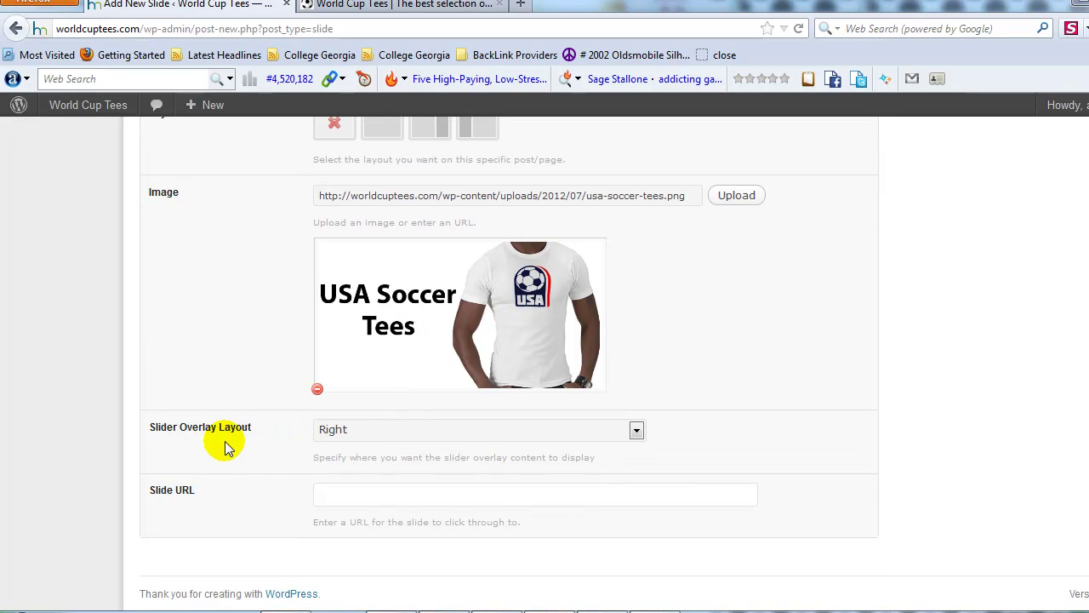
pyautogui.click(365, 432)
pyautogui.click(293, 442)
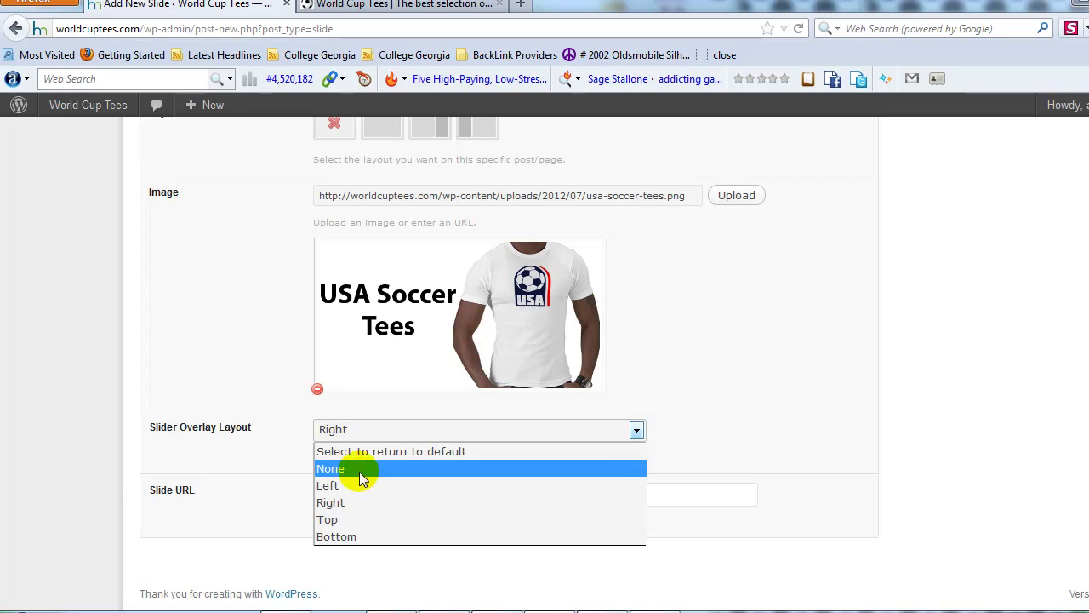
pyautogui.click(383, 537)
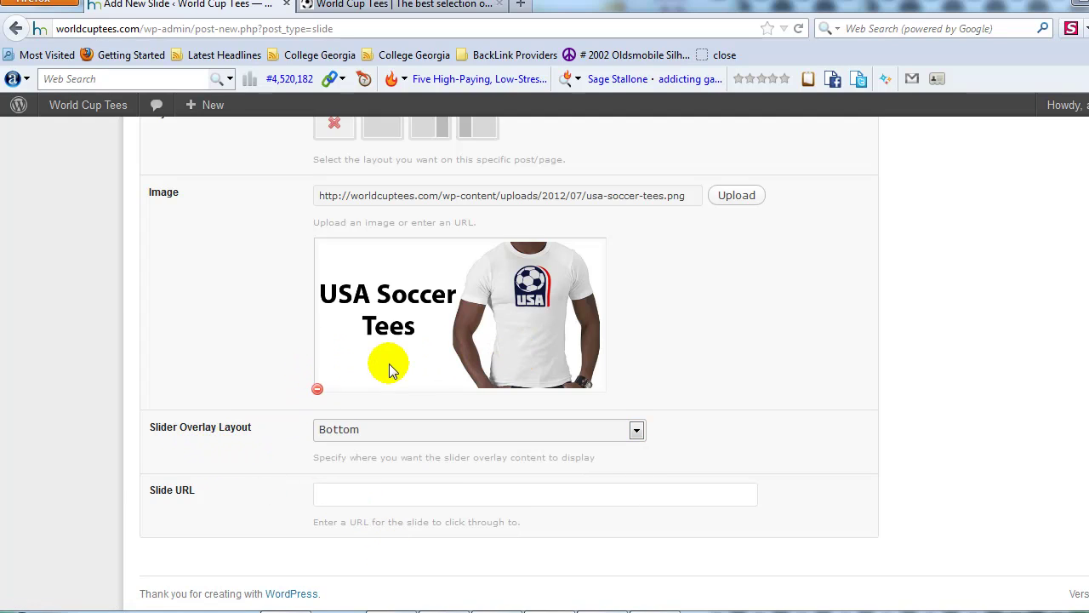
pyautogui.scroll(10, 389, 366)
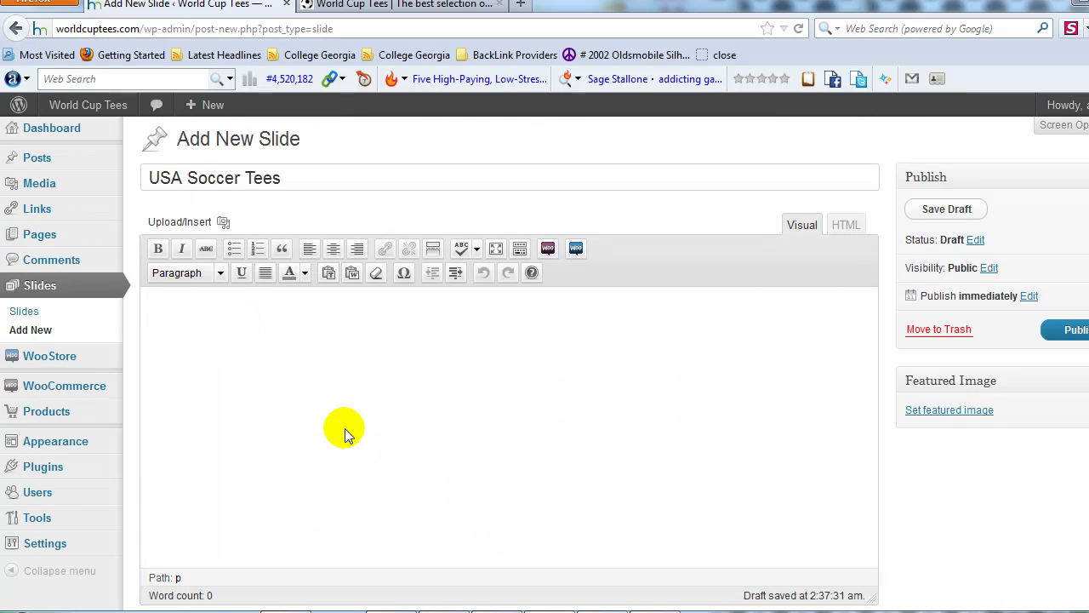
pyautogui.scroll(-10, 346, 423)
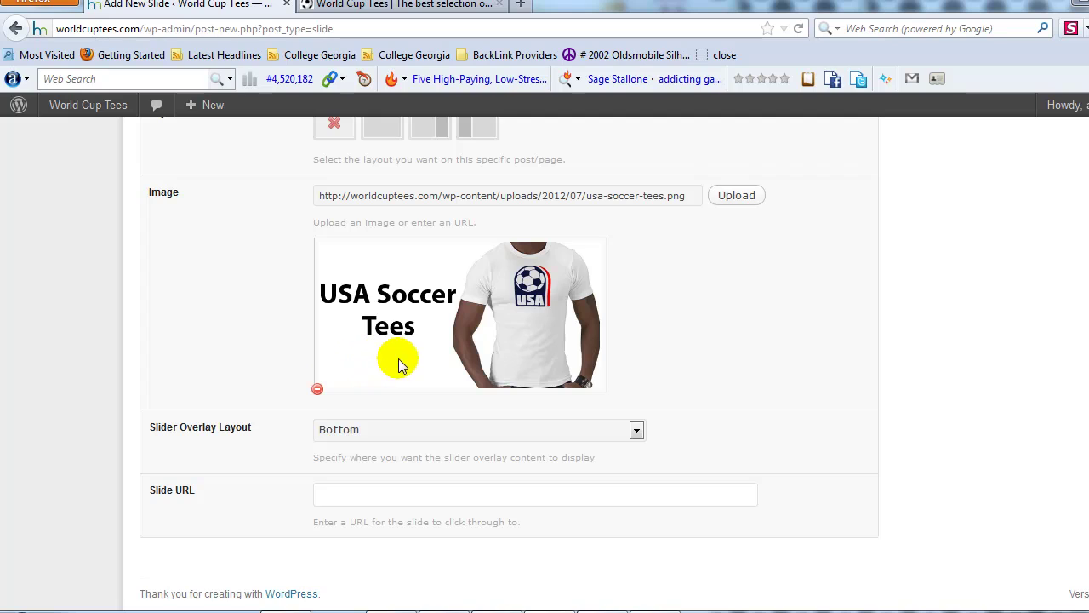
# - Set the slide's Slider Overlay Layout to None and review the other overlay position options
pyautogui.click(456, 433)
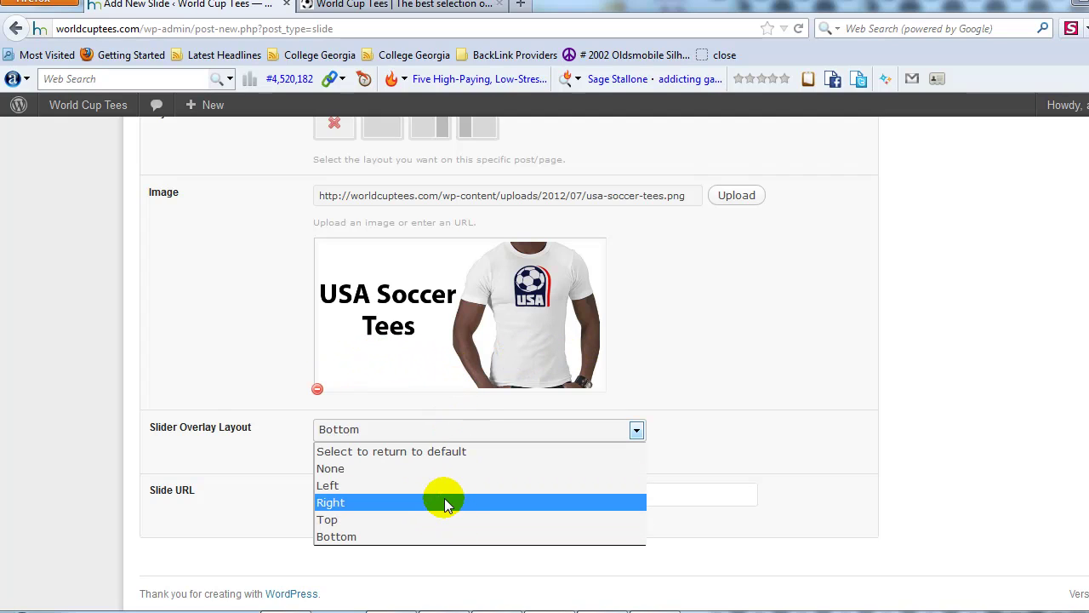
pyautogui.click(438, 468)
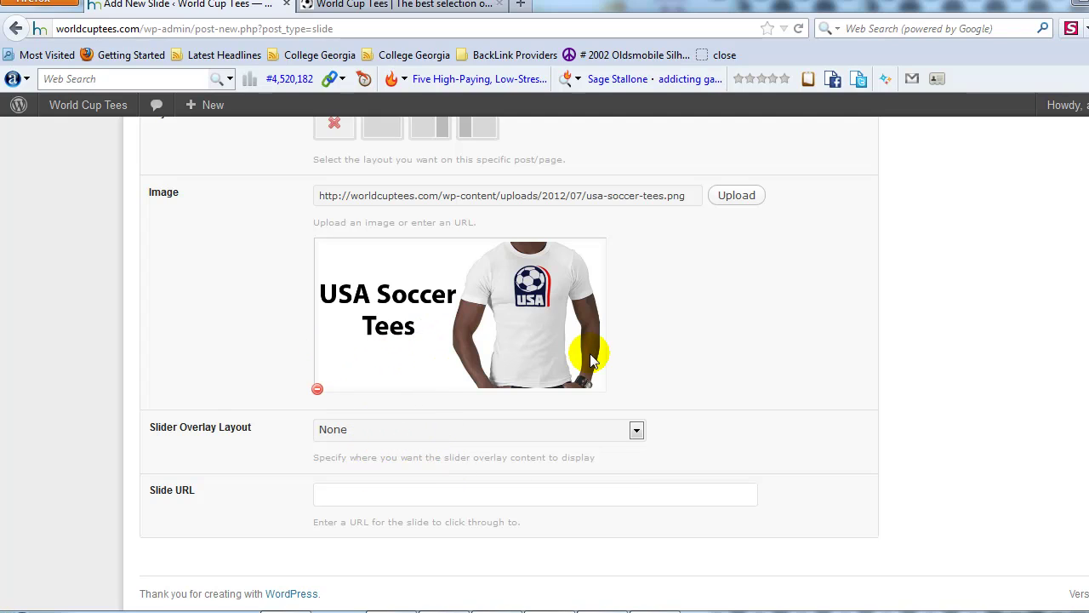
pyautogui.scroll(10, 579, 352)
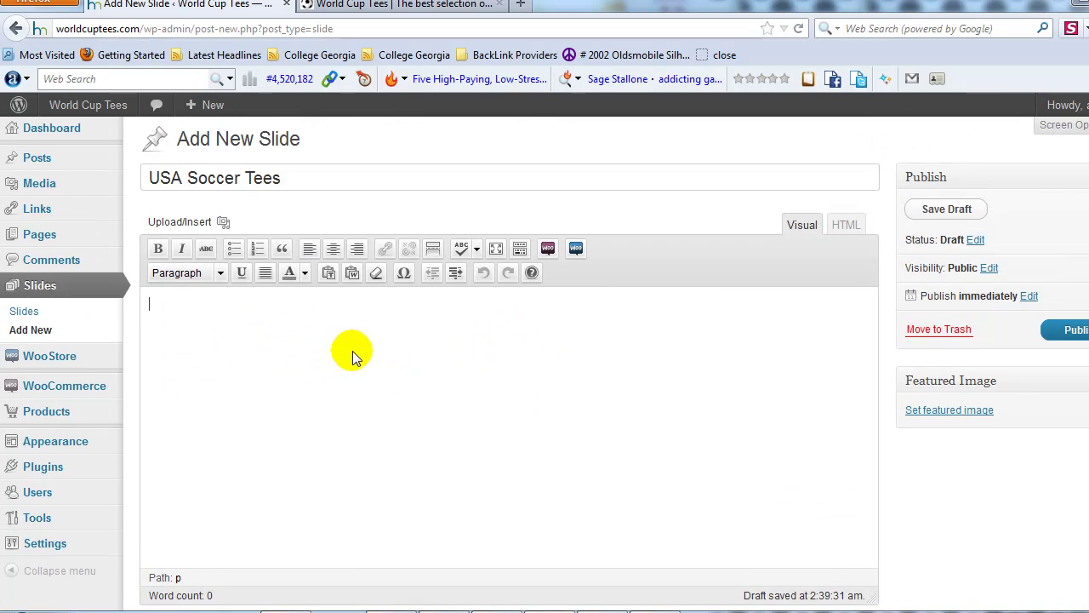
pyautogui.scroll(-10, 323, 353)
pyautogui.click(379, 430)
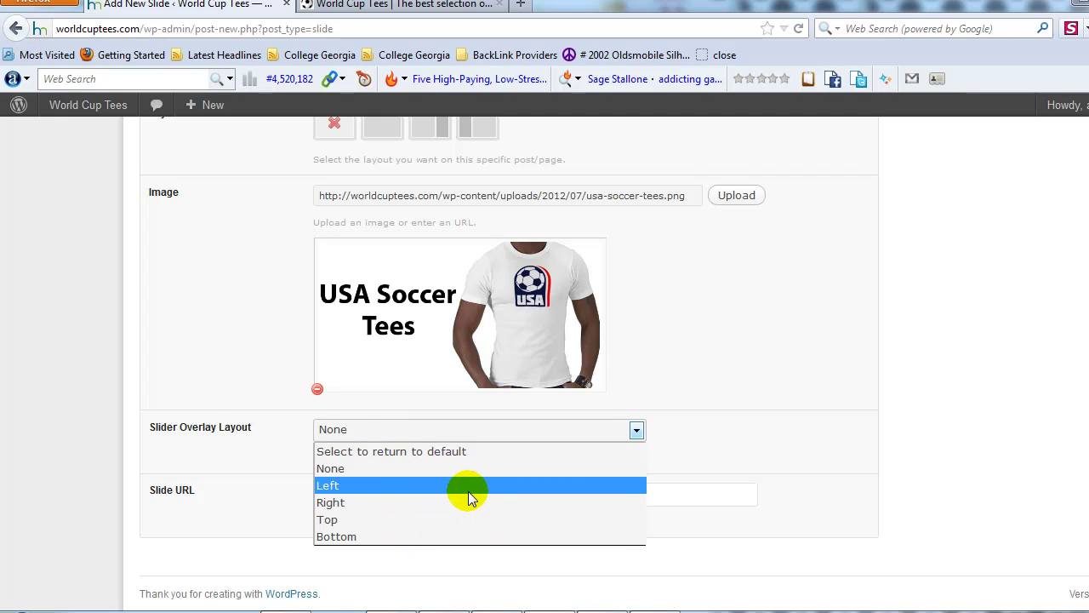
pyautogui.click(295, 514)
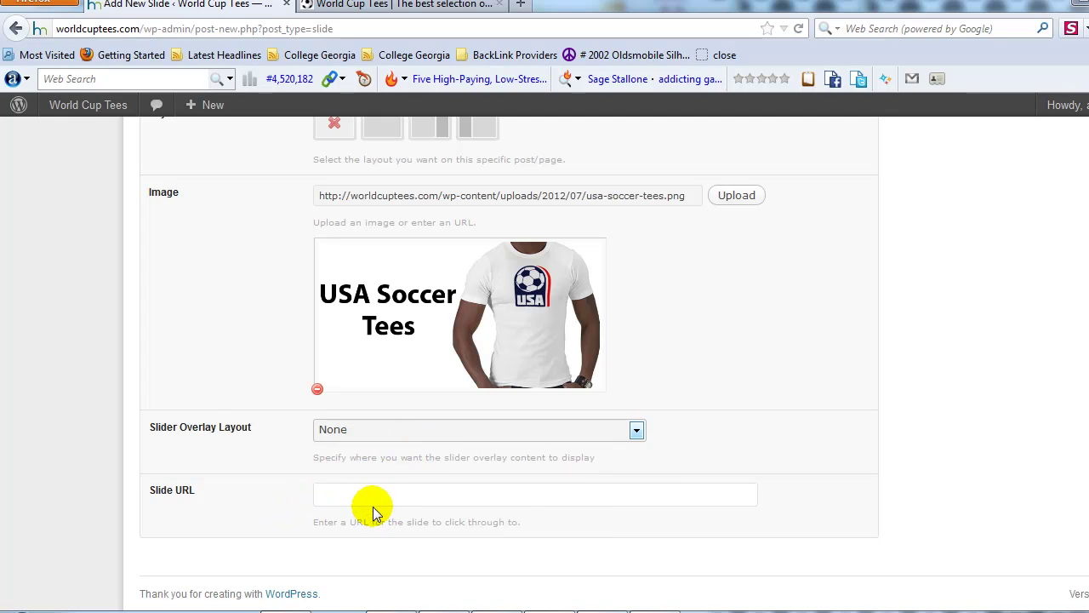
# - Open the USA Soccer product page from the storefront's featured products to get the address for the slide's link
pyautogui.click(330, 502)
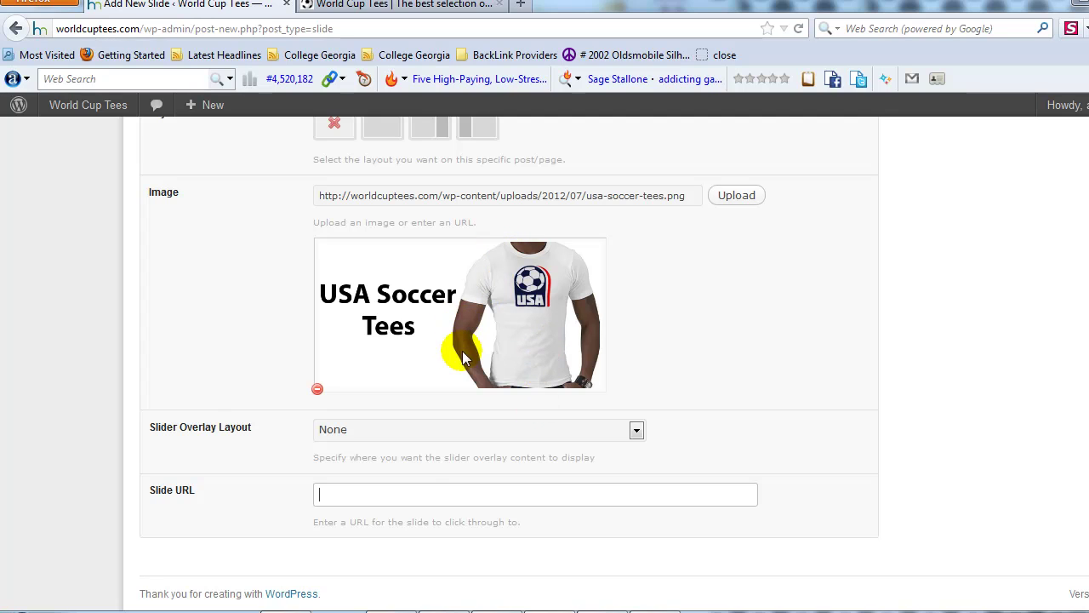
pyautogui.click(391, 8)
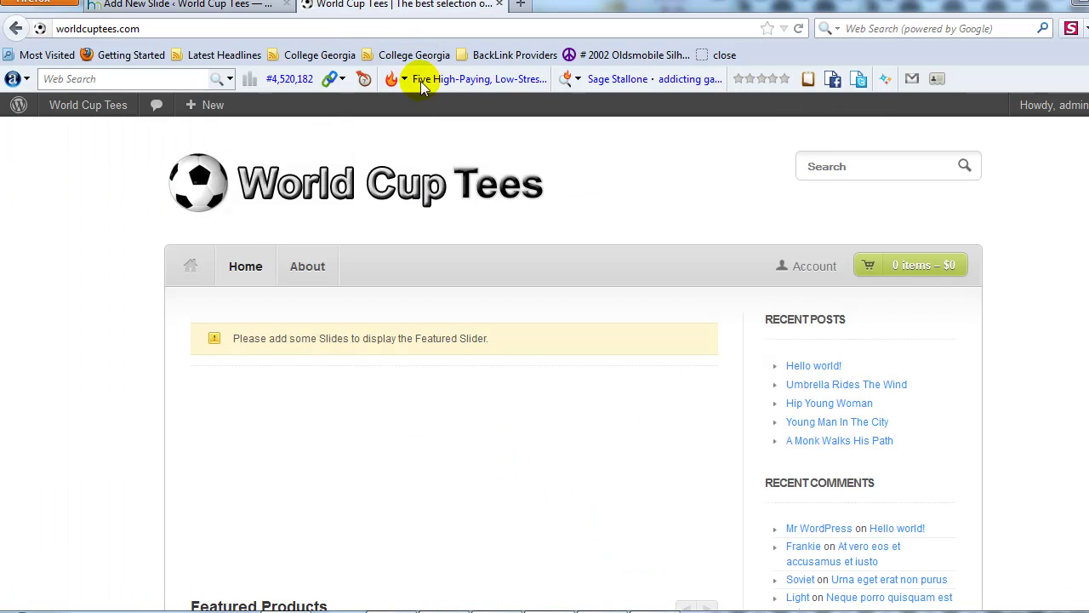
pyautogui.scroll(-5, 732, 309)
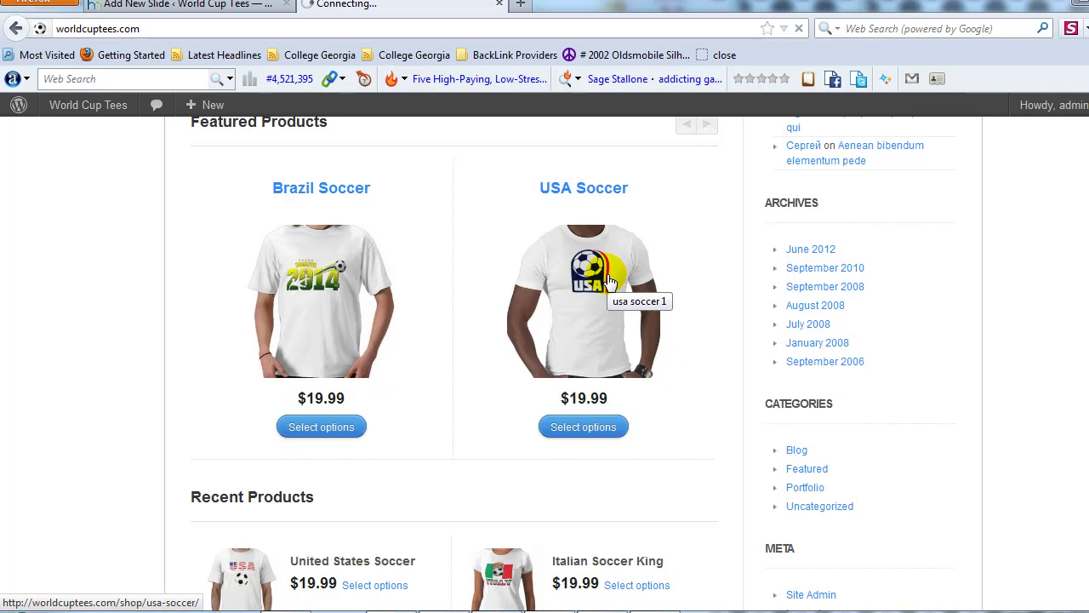
pyautogui.click(610, 281)
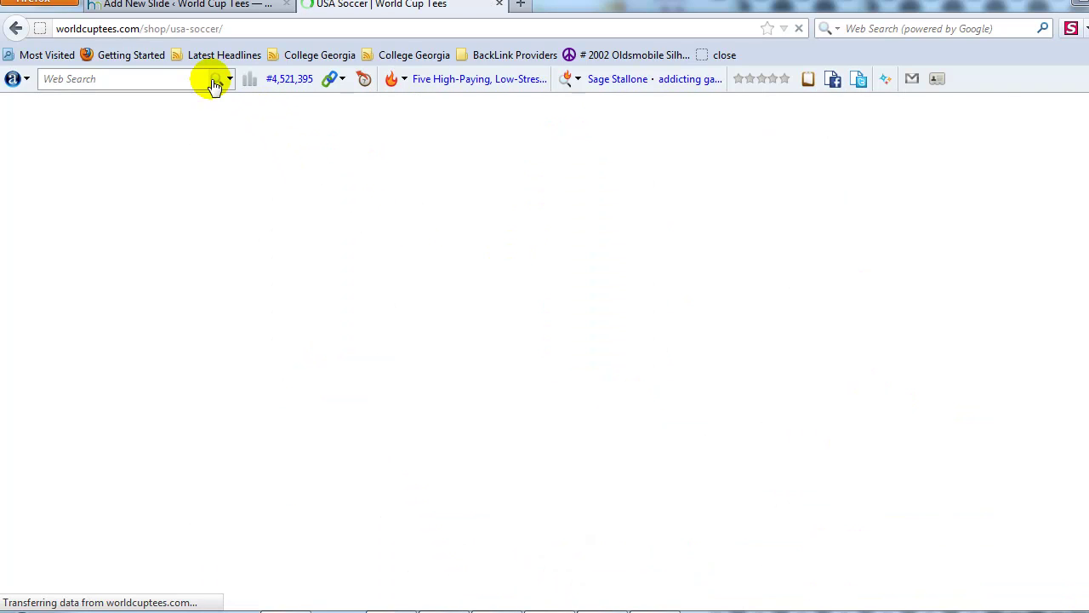
pyautogui.click(153, 28)
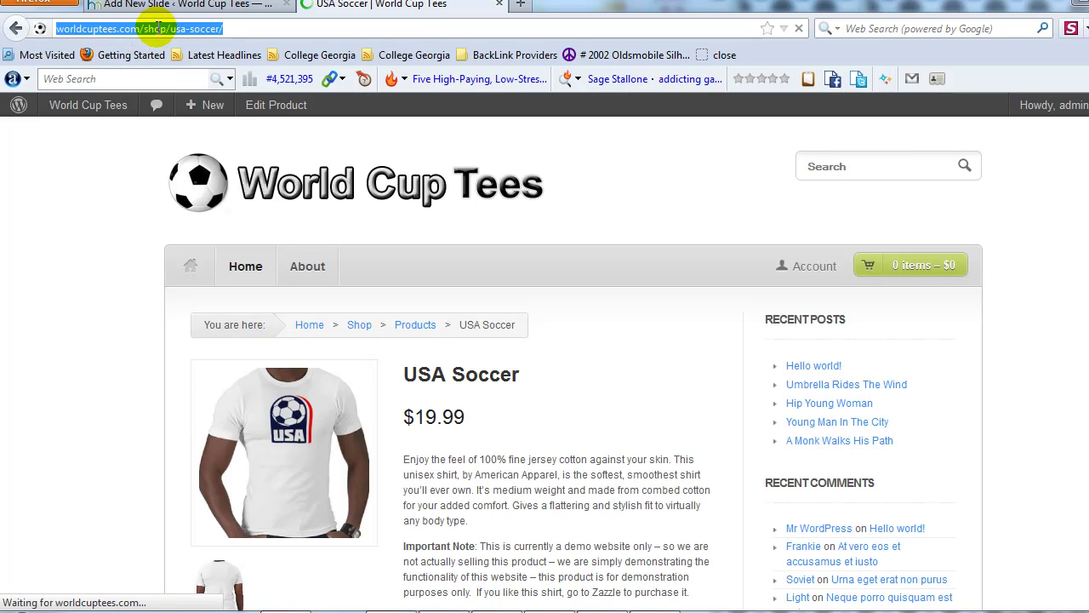
pyautogui.press('BackSpace')
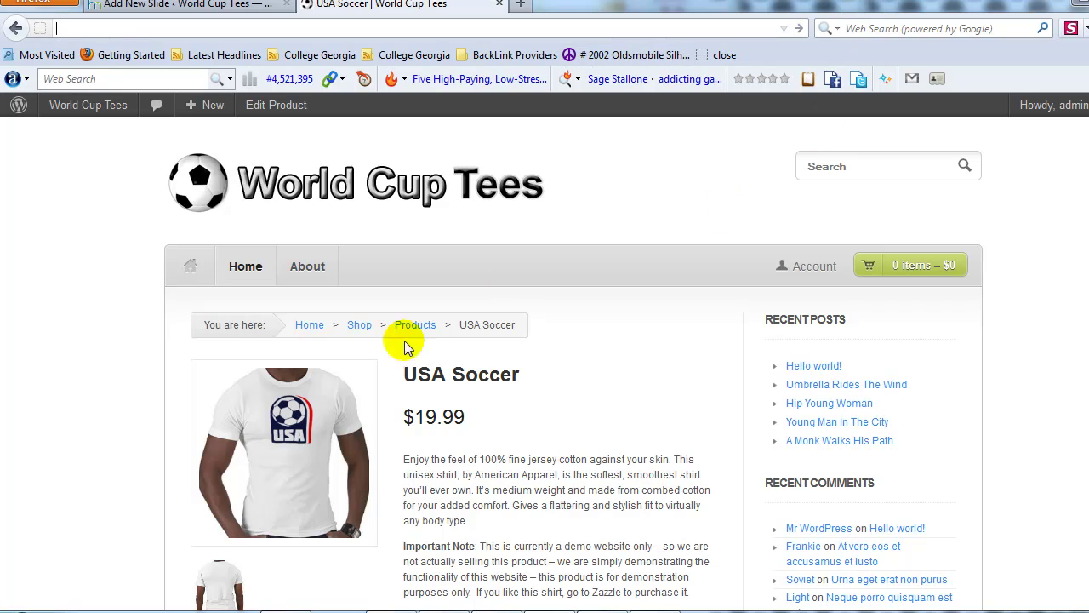
pyautogui.click(325, 394)
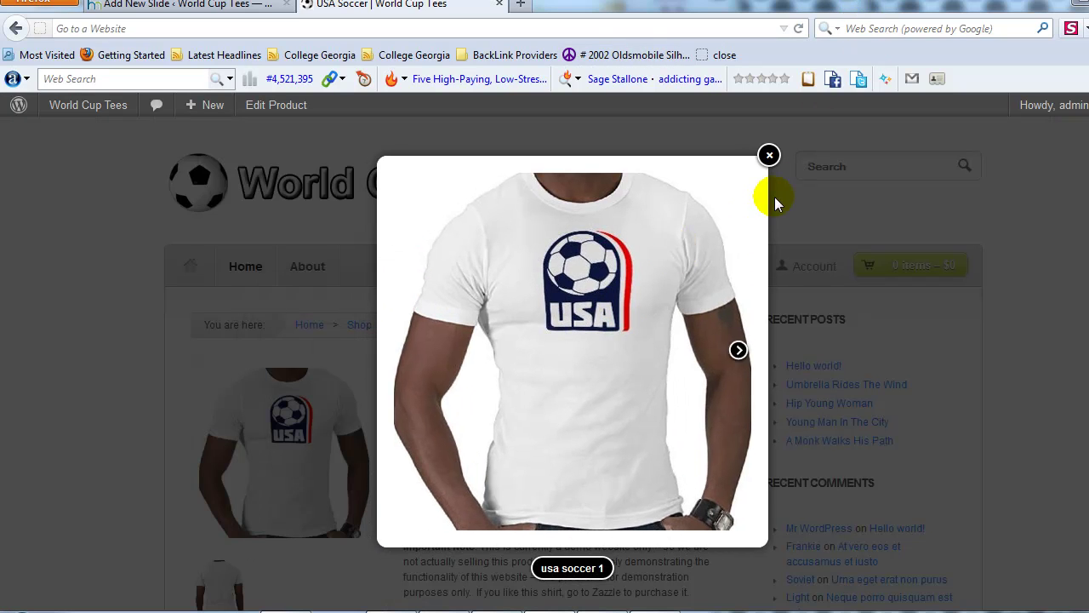
pyautogui.click(770, 155)
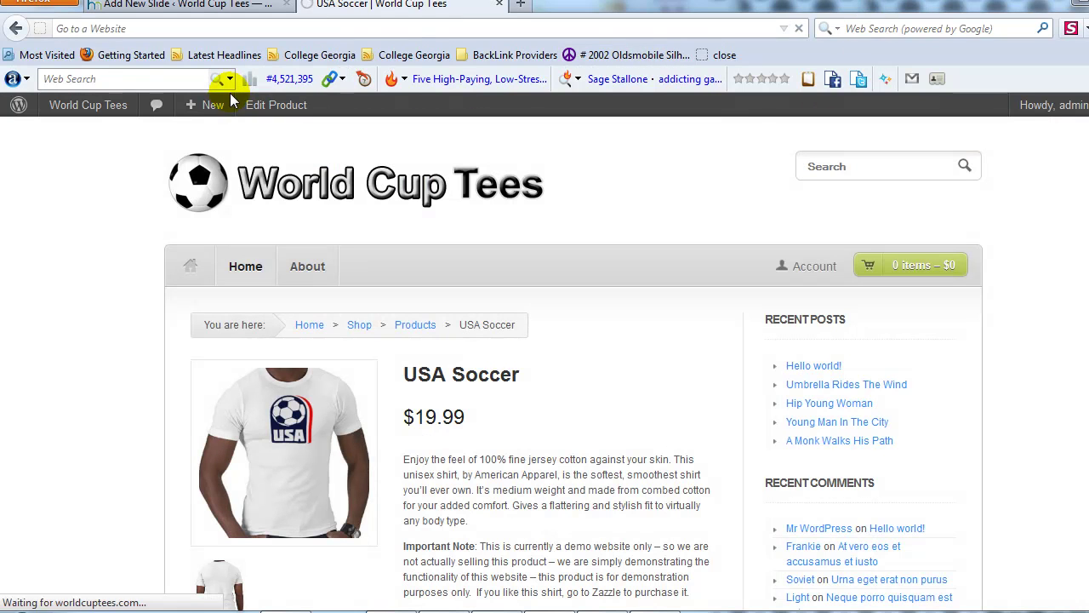
pyautogui.moveTo(233, 101)
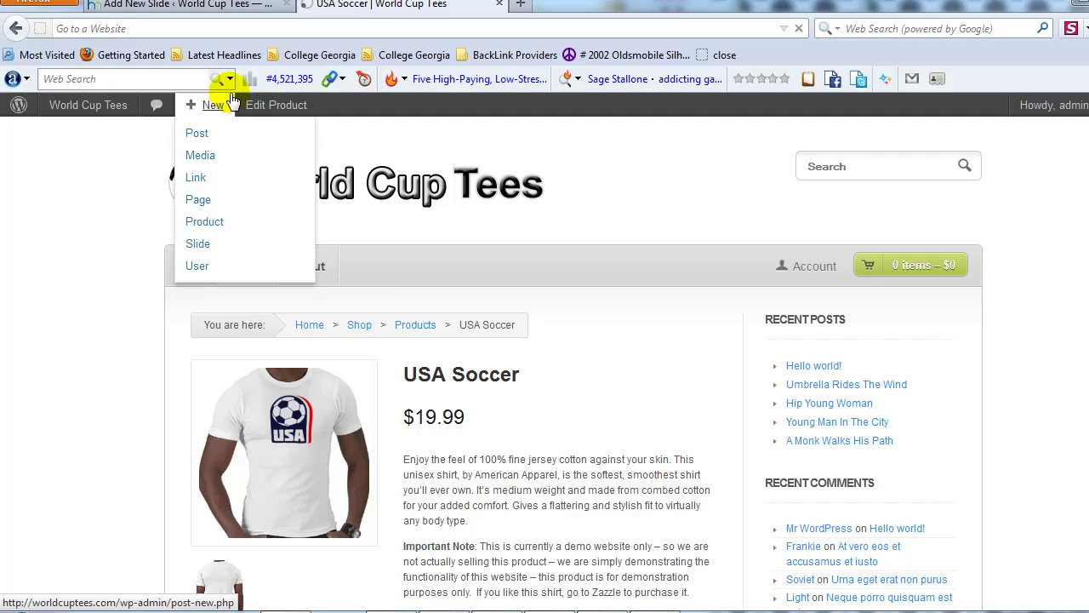
pyautogui.click(149, 28)
pyautogui.hotkey('ctrl', 'c')
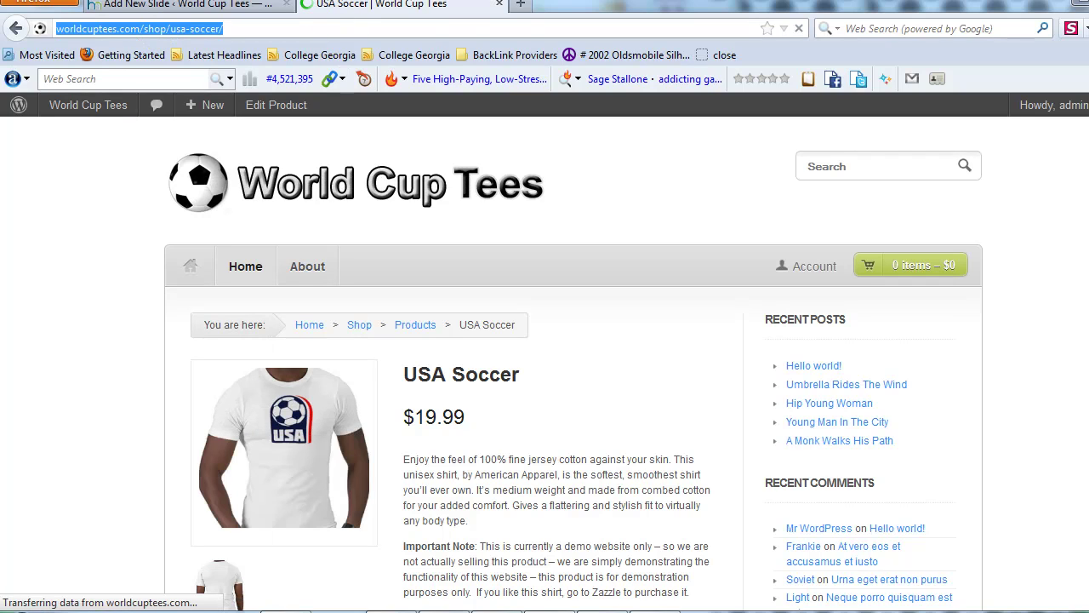
pyautogui.click(223, 4)
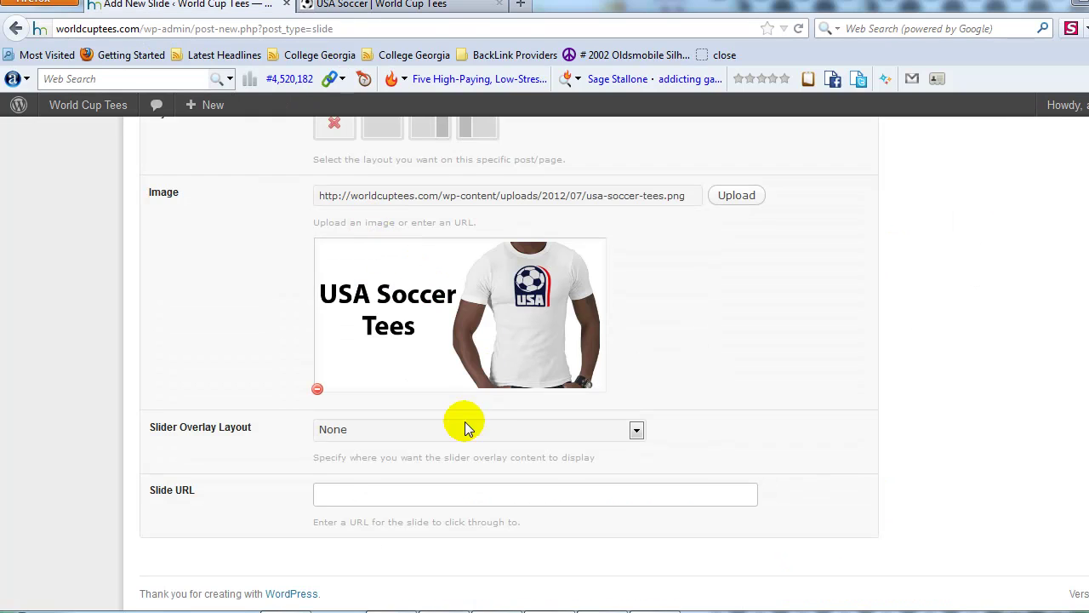
pyautogui.click(420, 494)
pyautogui.hotkey('ctrl', 'v')
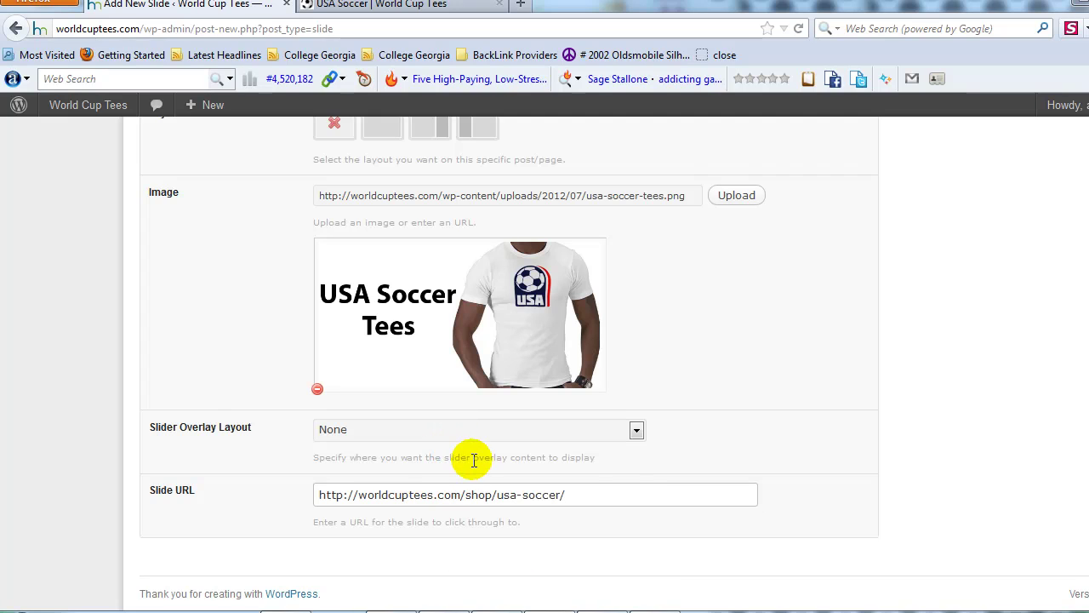
pyautogui.scroll(10, 828, 453)
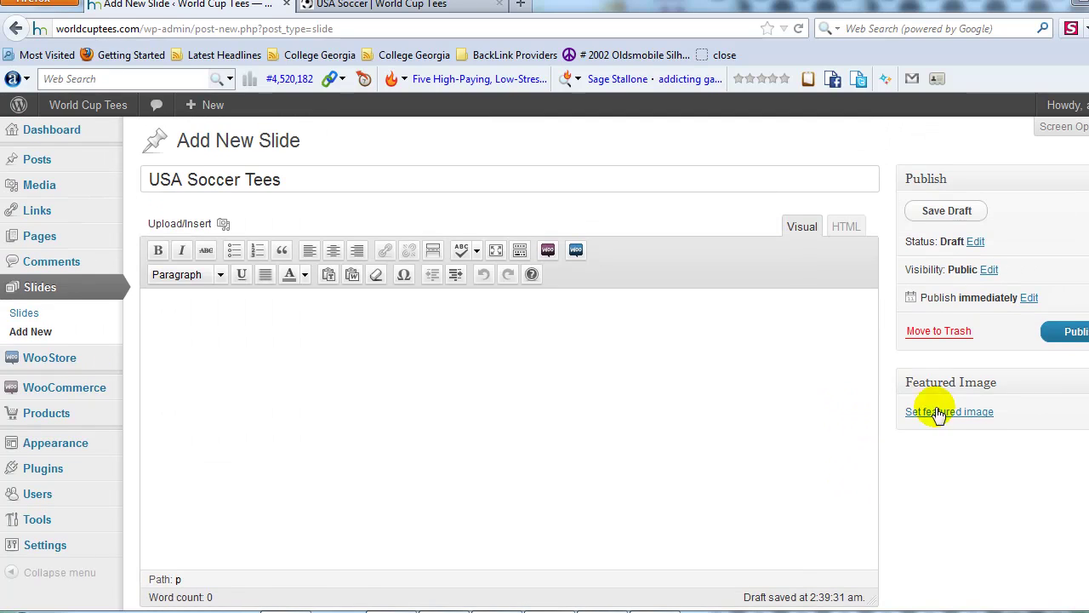
pyautogui.click(1078, 332)
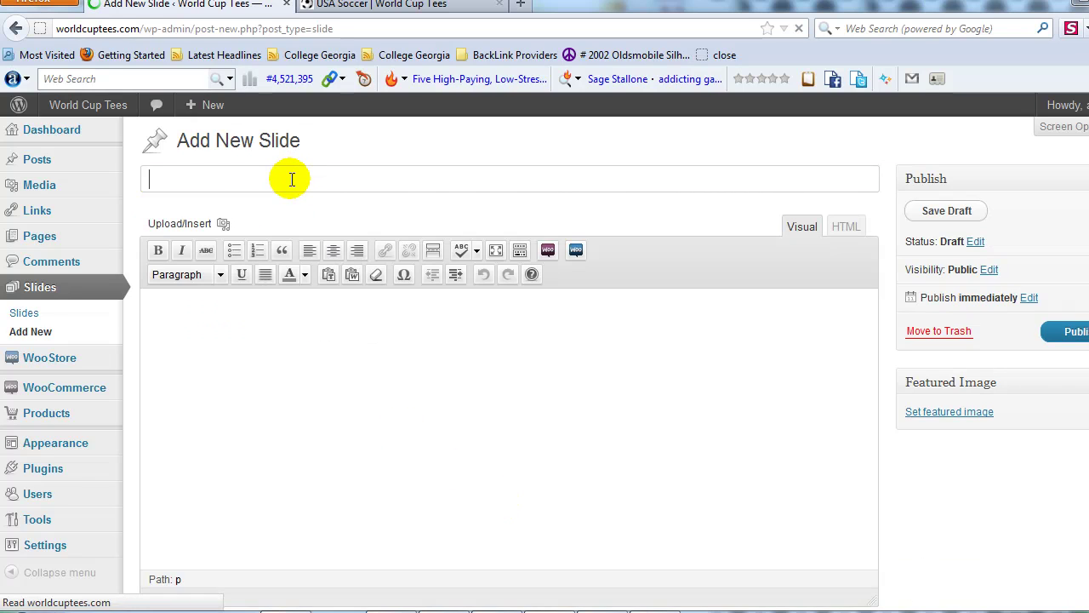
# - Title a new slide "Italy Soccer Tees" and leave its content area empty
pyautogui.write('Italy Soccer Tees')
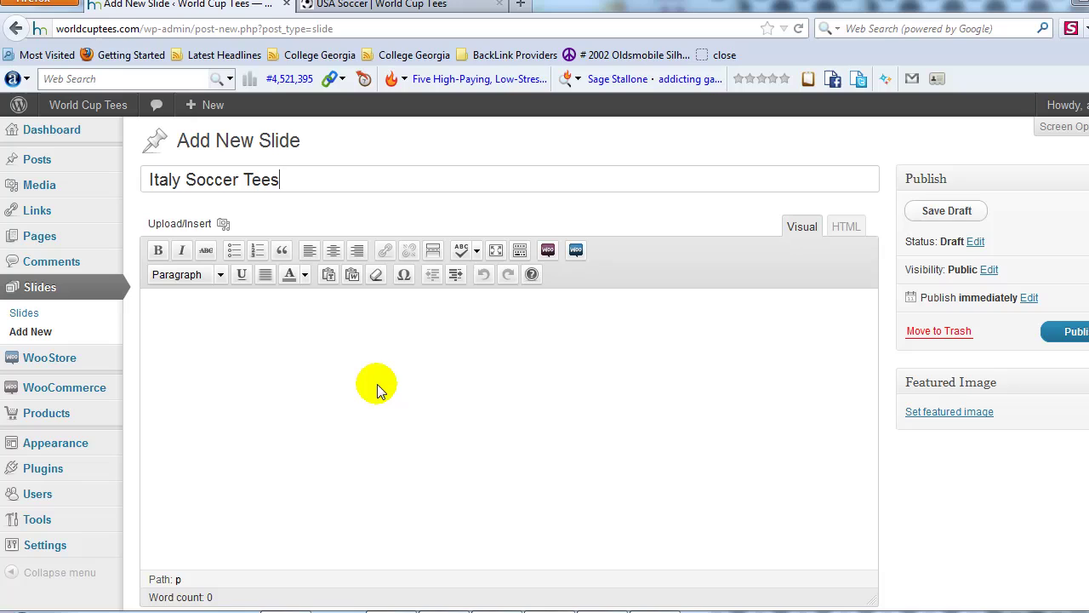
pyautogui.click(377, 384)
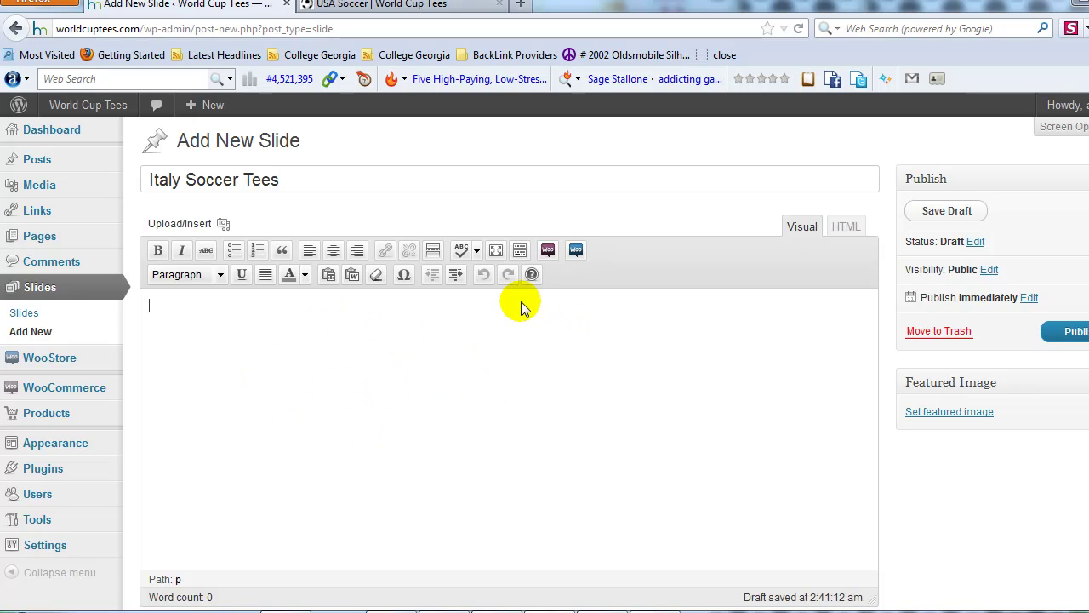
pyautogui.scroll(-2, 517, 317)
pyautogui.scroll(2, 561, 352)
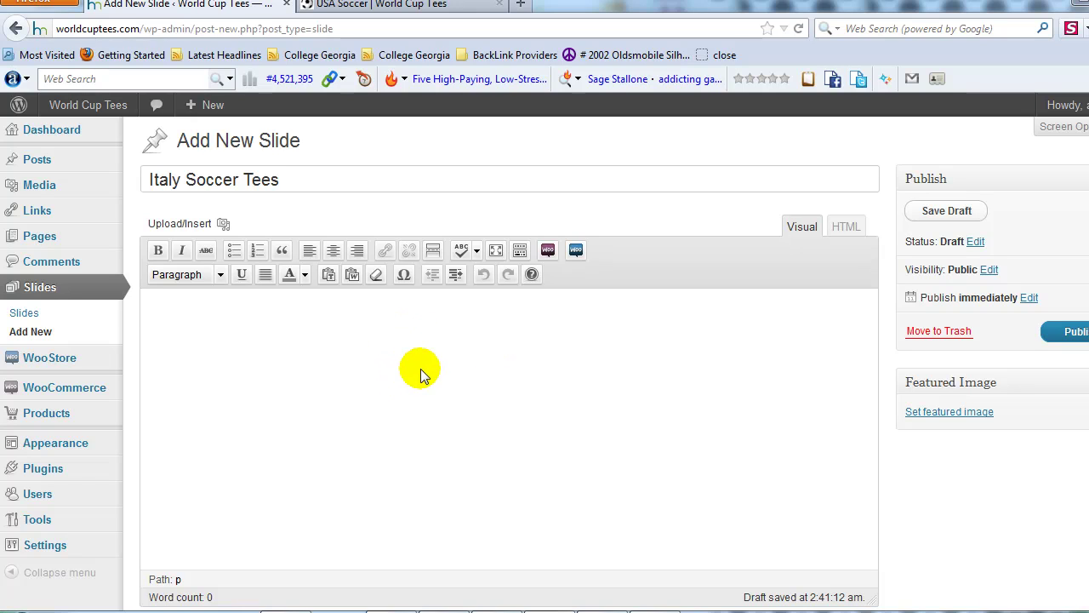
# - Upload the "italy soccer tees" PNG from the WorldCupTees.com Slider folder as the new slide's image
pyautogui.scroll(-8, 357, 369)
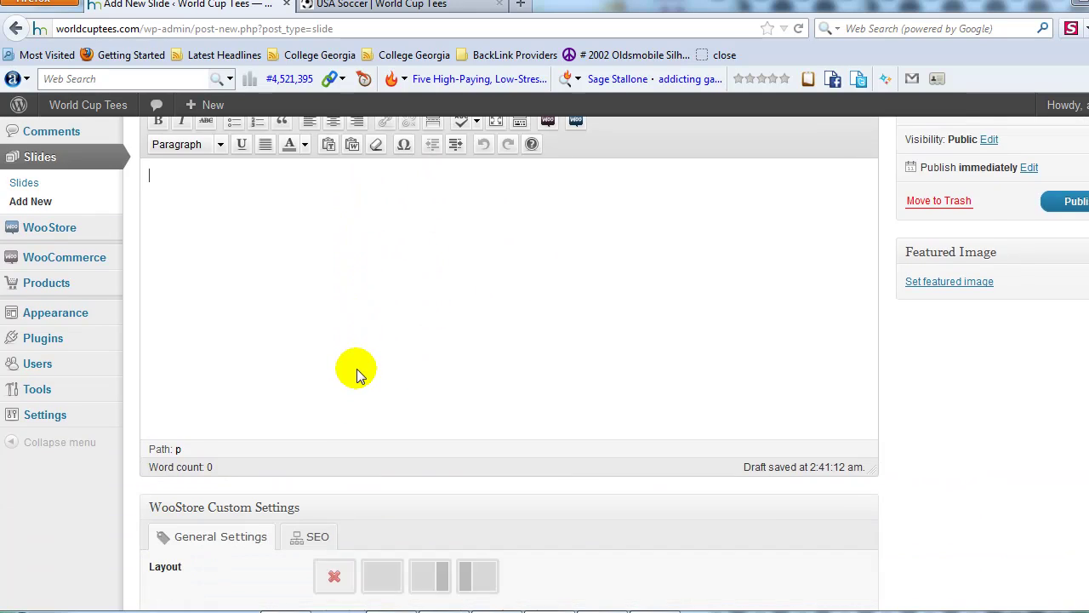
pyautogui.scroll(-1, 354, 417)
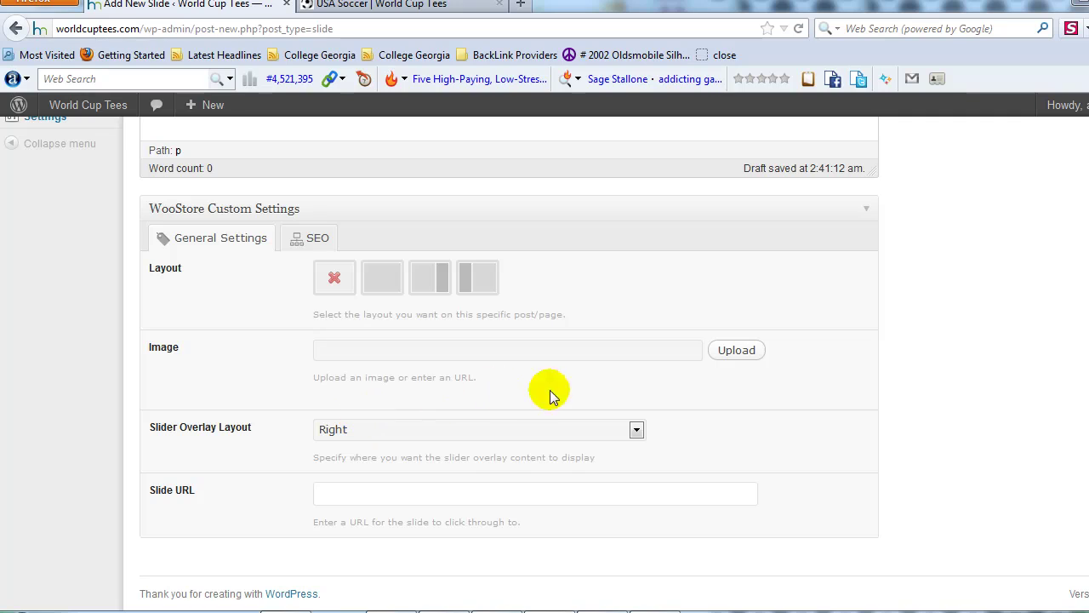
pyautogui.click(724, 351)
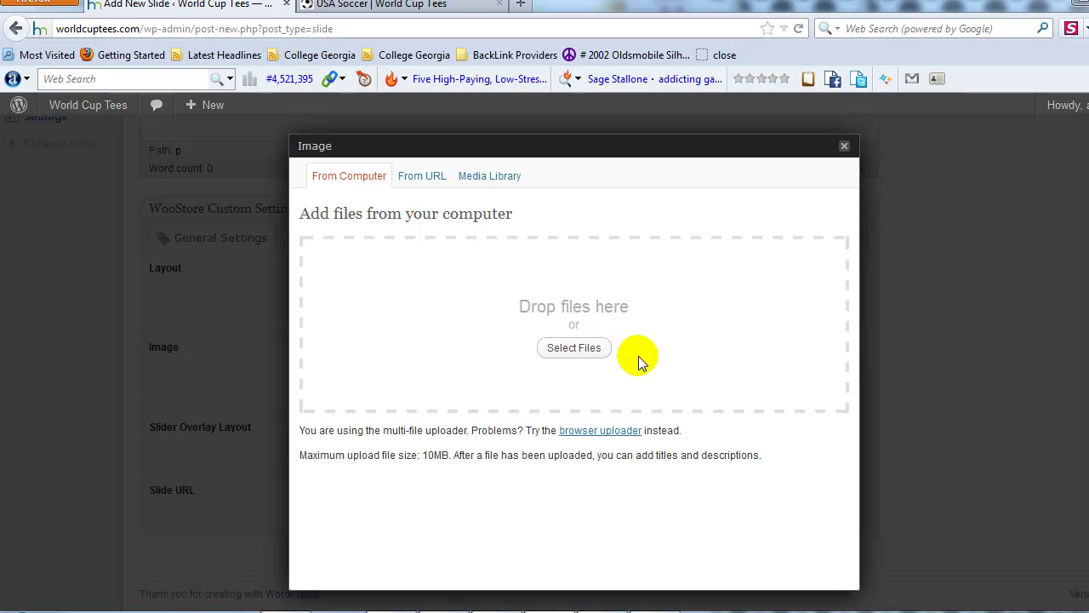
pyautogui.click(576, 349)
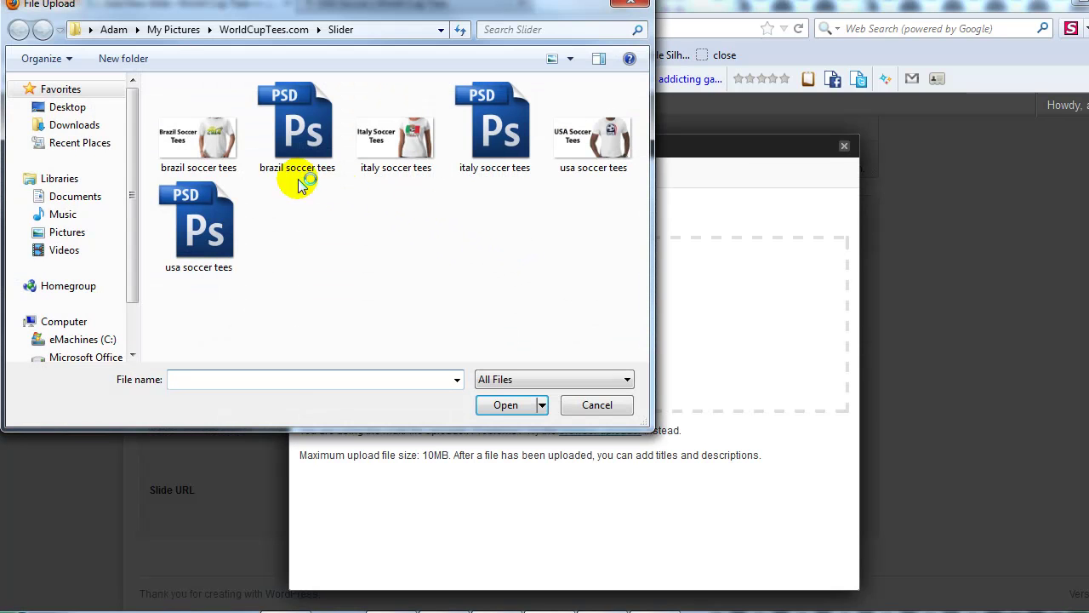
pyautogui.click(375, 138)
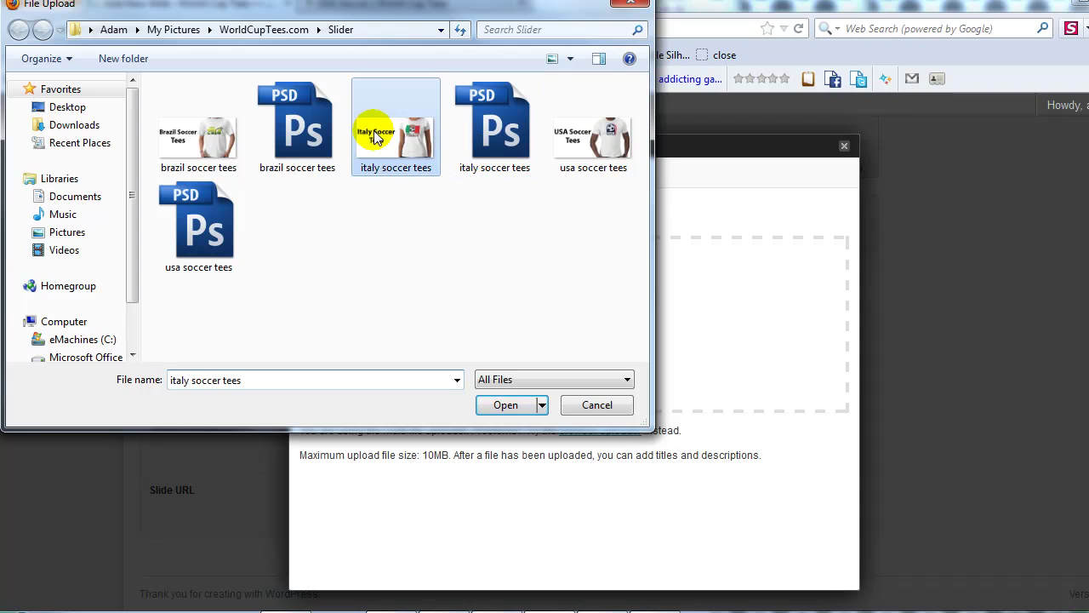
pyautogui.click(510, 407)
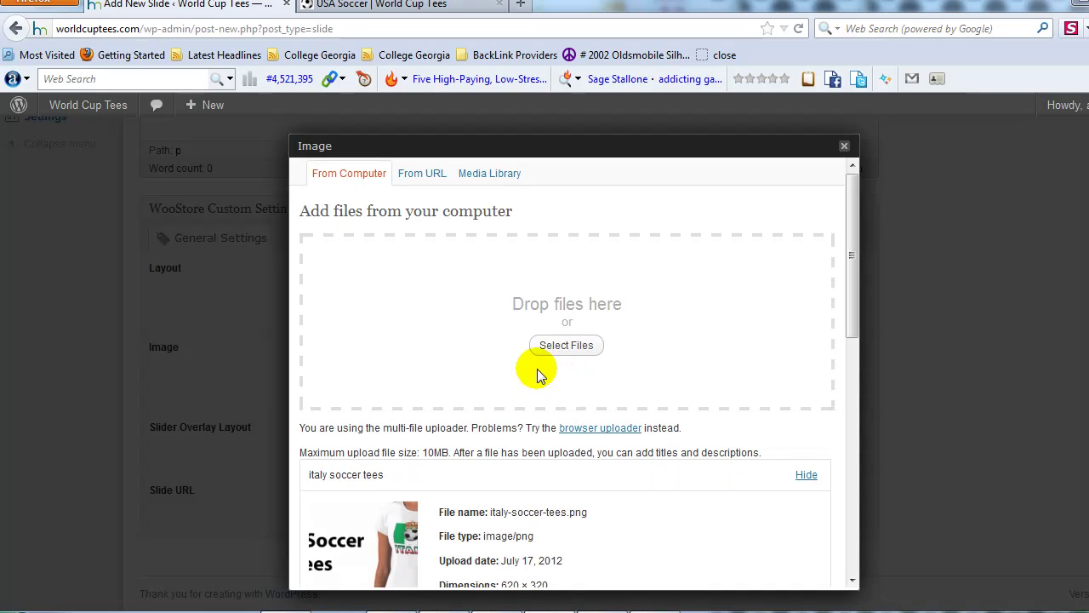
# - Set the uploaded image's alternate text to "Italy Soccer Tees" and use it as the slide image at full size
pyautogui.scroll(-8, 537, 367)
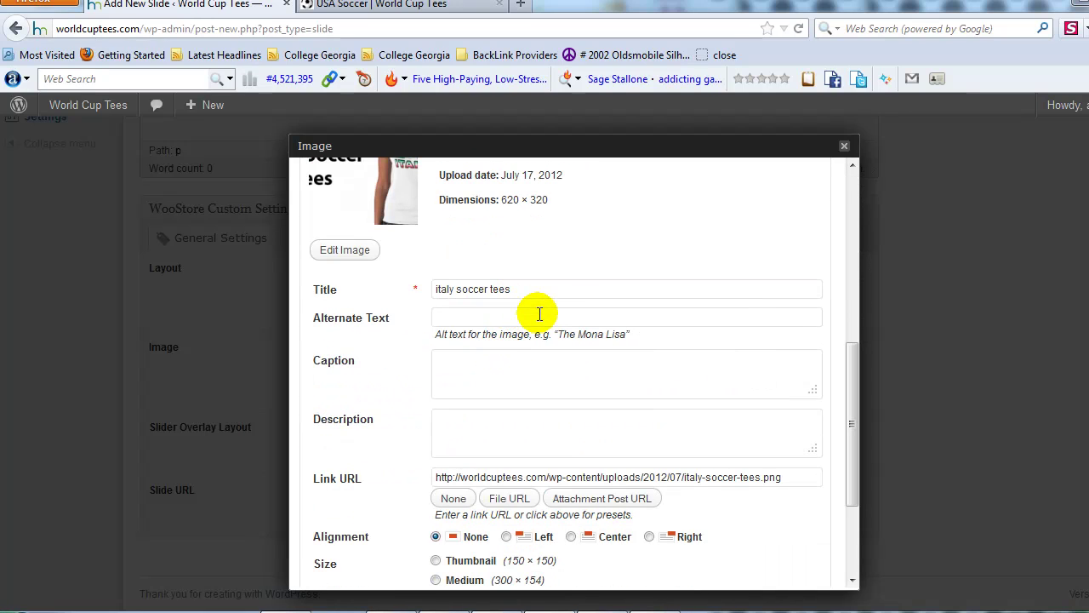
pyautogui.click(540, 316)
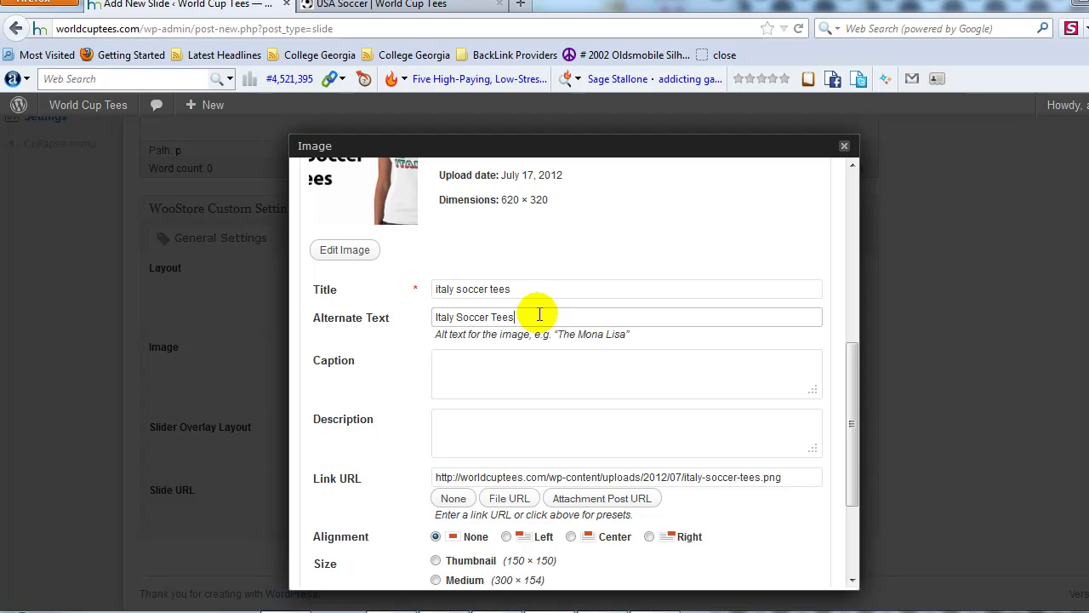
pyautogui.scroll(-5, 539, 316)
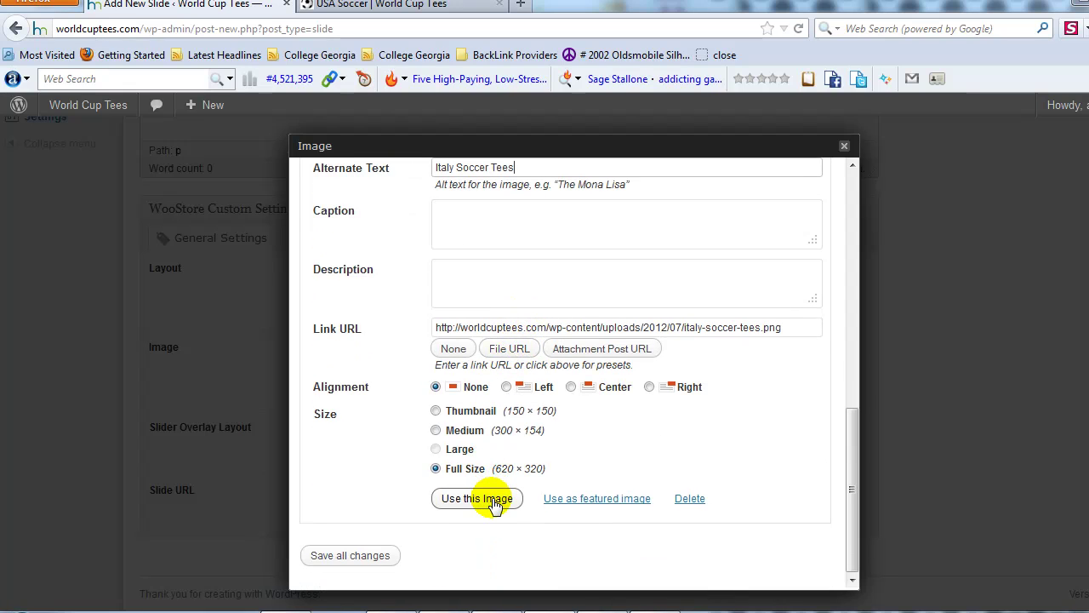
pyautogui.click(478, 499)
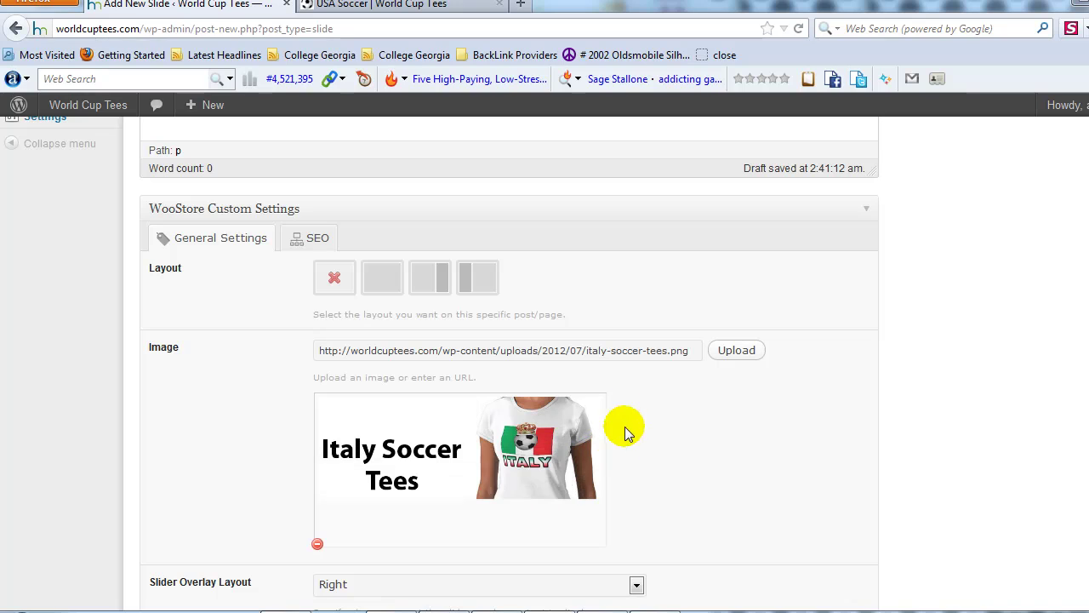
# - Set the Italy Soccer Tees slide's Slider Overlay Layout to None
pyautogui.scroll(-2, 626, 389)
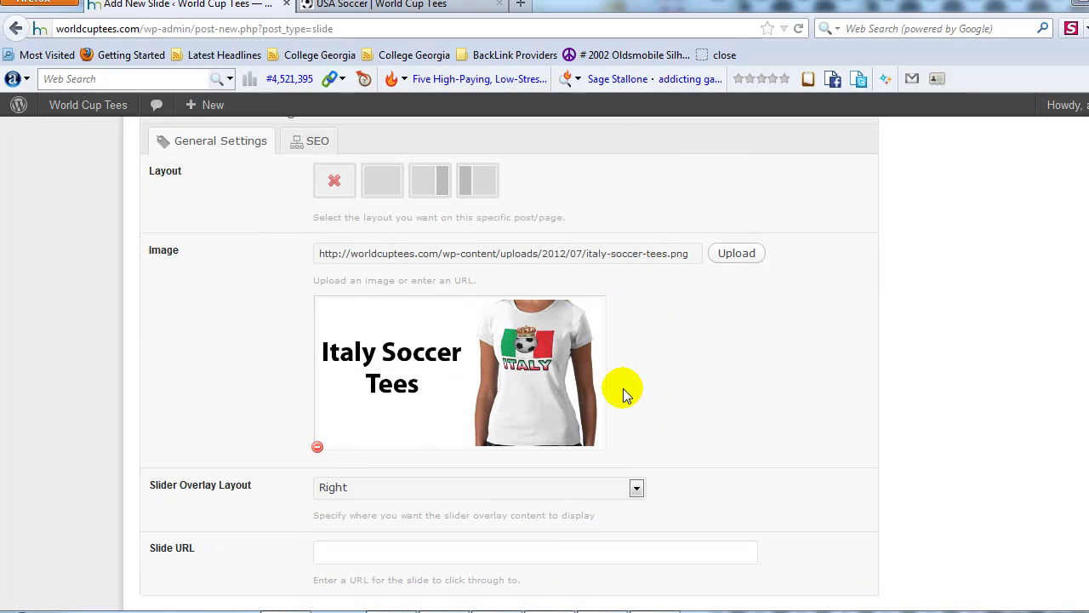
pyautogui.scroll(-1, 467, 468)
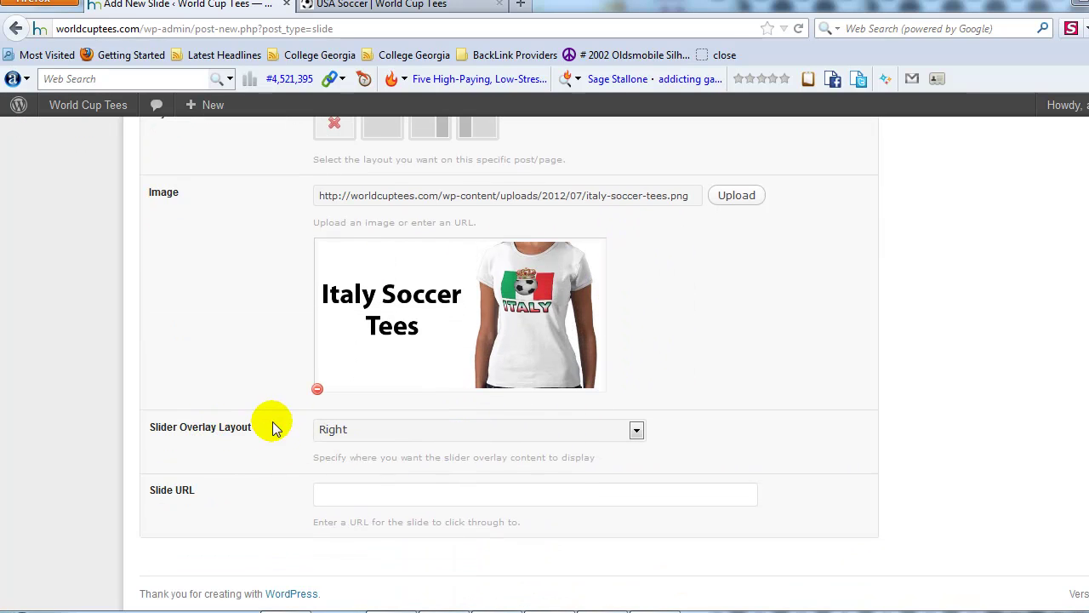
pyautogui.click(348, 429)
pyautogui.click(347, 468)
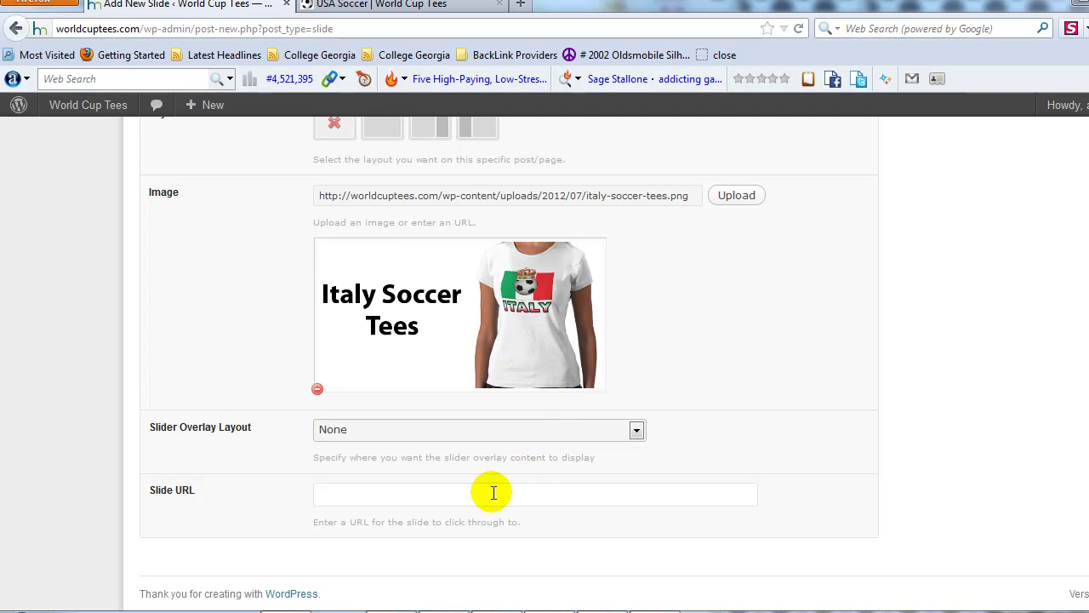
# - Open the Italian Soccer King product page from the storefront's home page and copy its address
pyautogui.hotkey('ctrl', 'Tab')
pyautogui.scroll(-10, 594, 307)
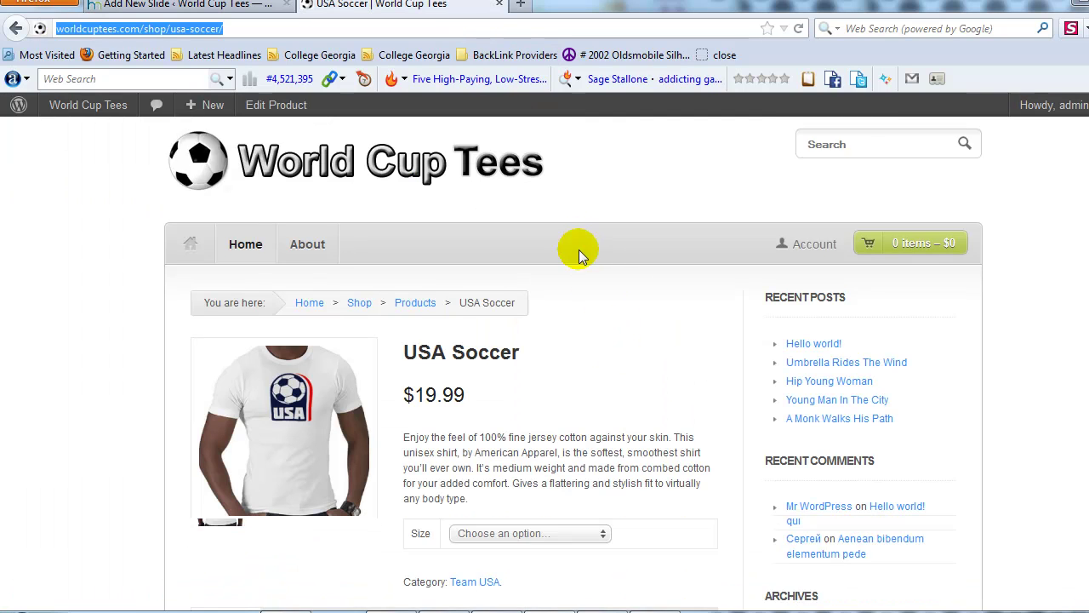
pyautogui.scroll(10, 587, 267)
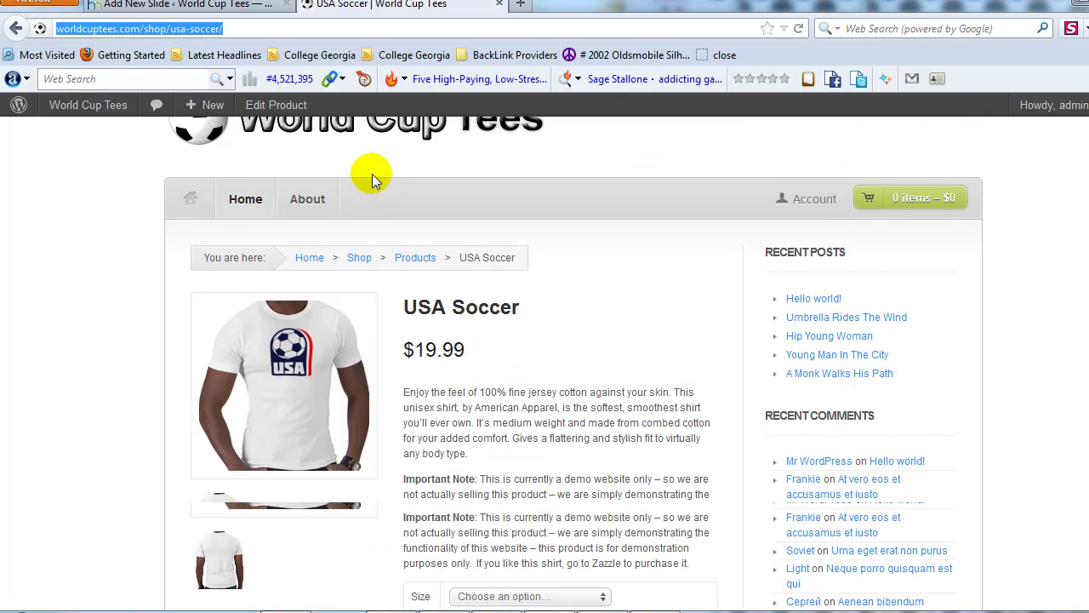
pyautogui.click(383, 189)
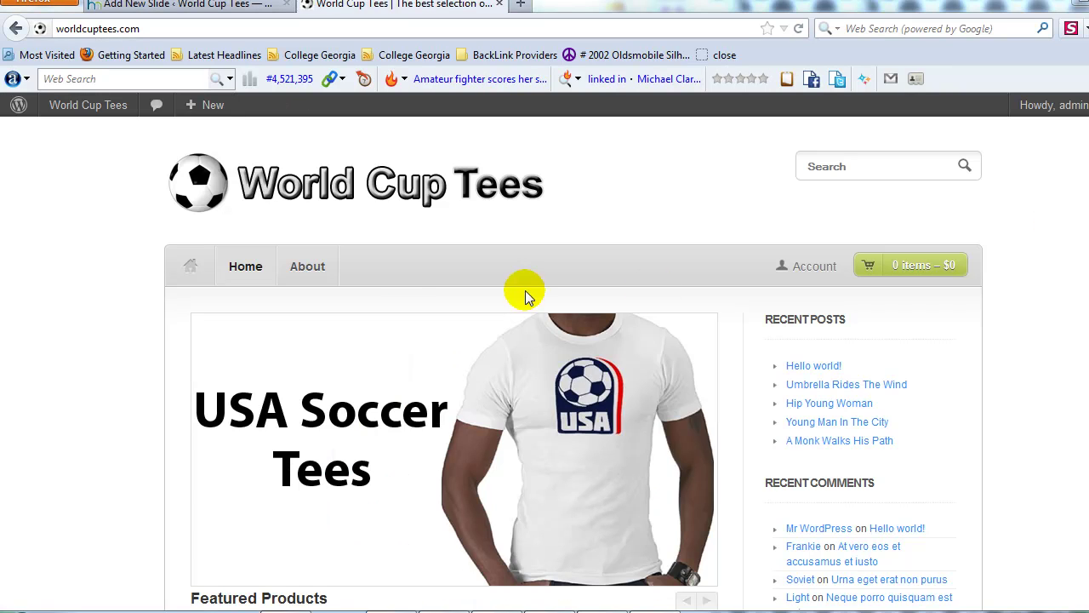
pyautogui.scroll(-10, 106, 243)
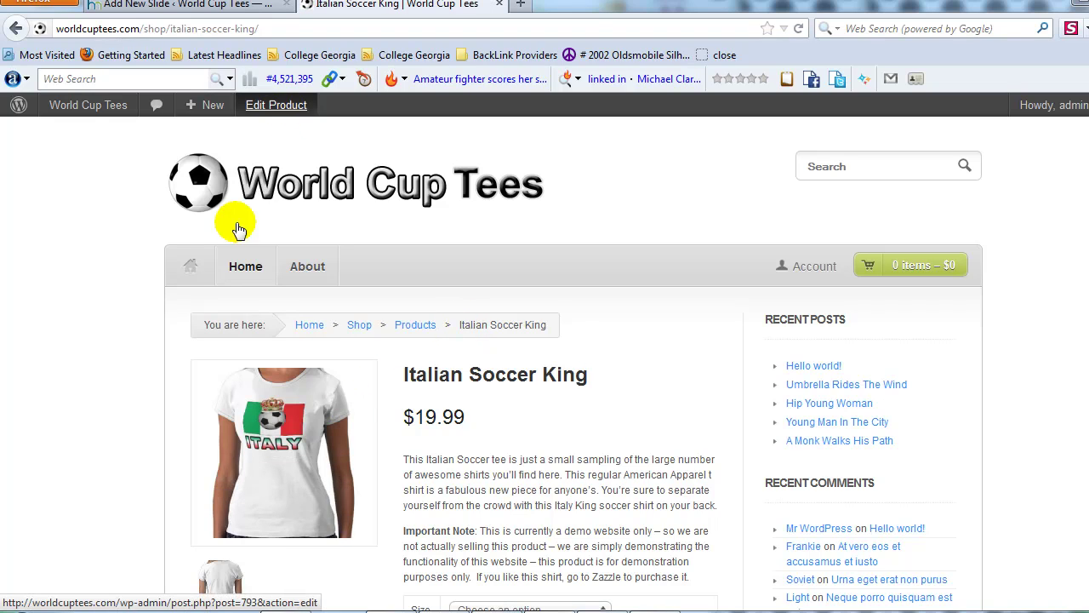
pyautogui.click(248, 30)
pyautogui.hotkey('ctrl', 'c')
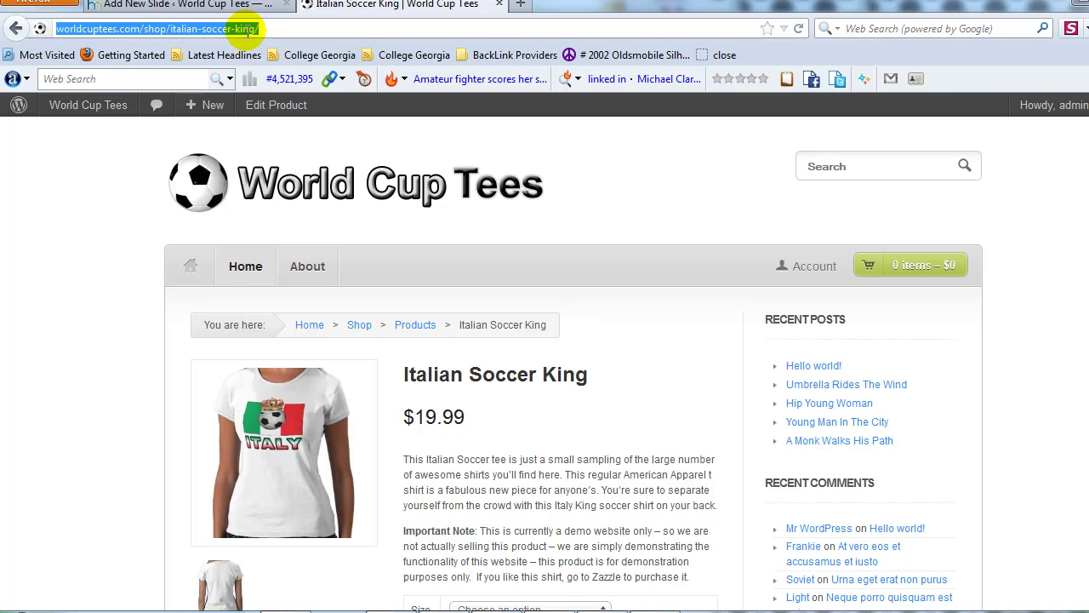
# - Set the Italy Soccer Tees slide's URL to the copied Italian Soccer King product address and publish the slide
pyautogui.click(226, 5)
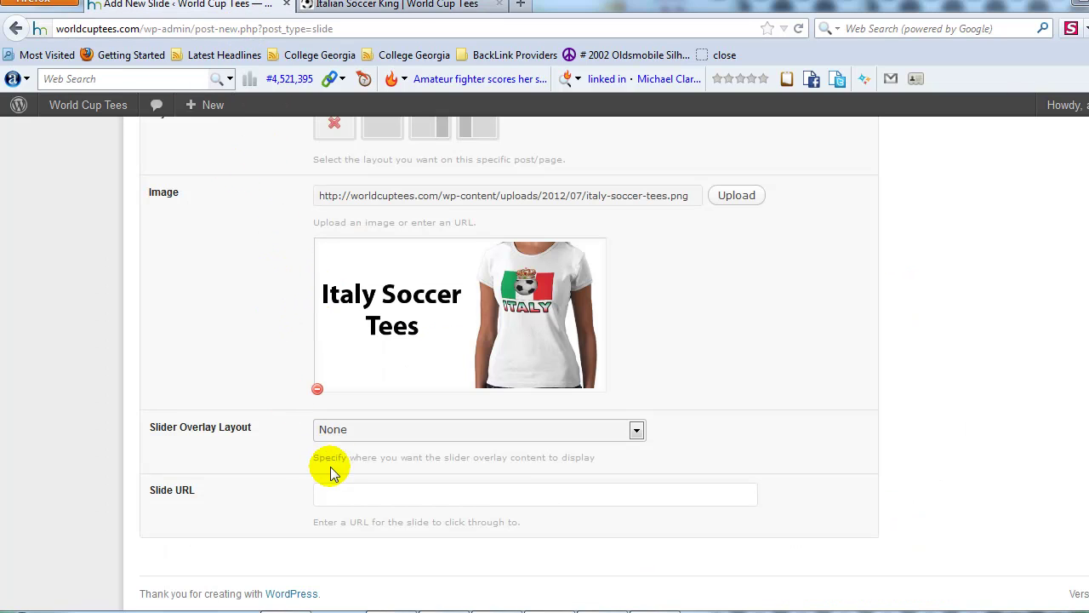
pyautogui.click(346, 495)
pyautogui.hotkey('ctrl', 'v')
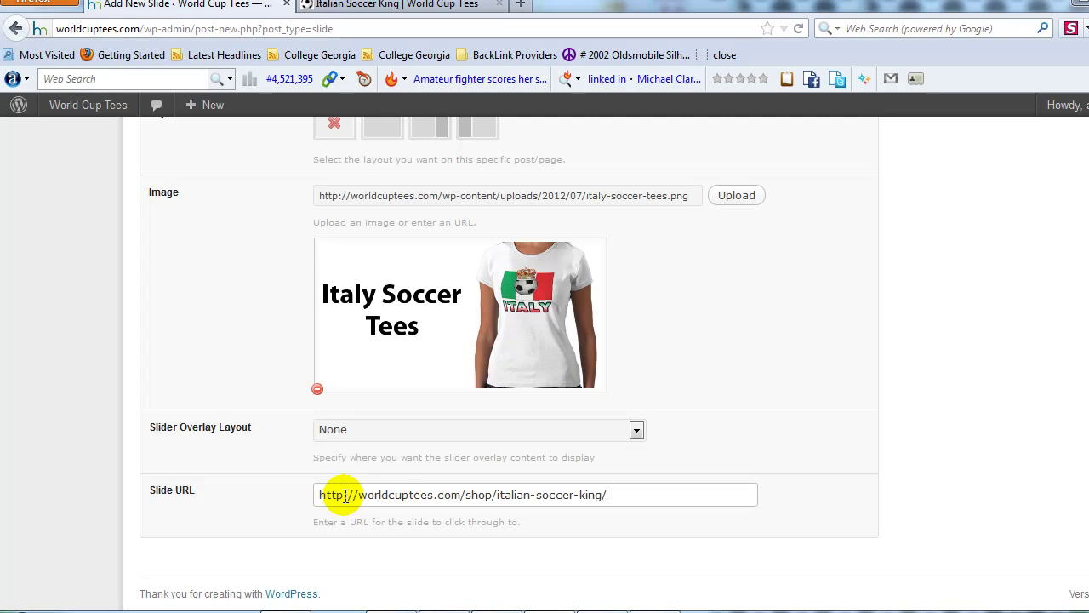
pyautogui.scroll(5, 737, 437)
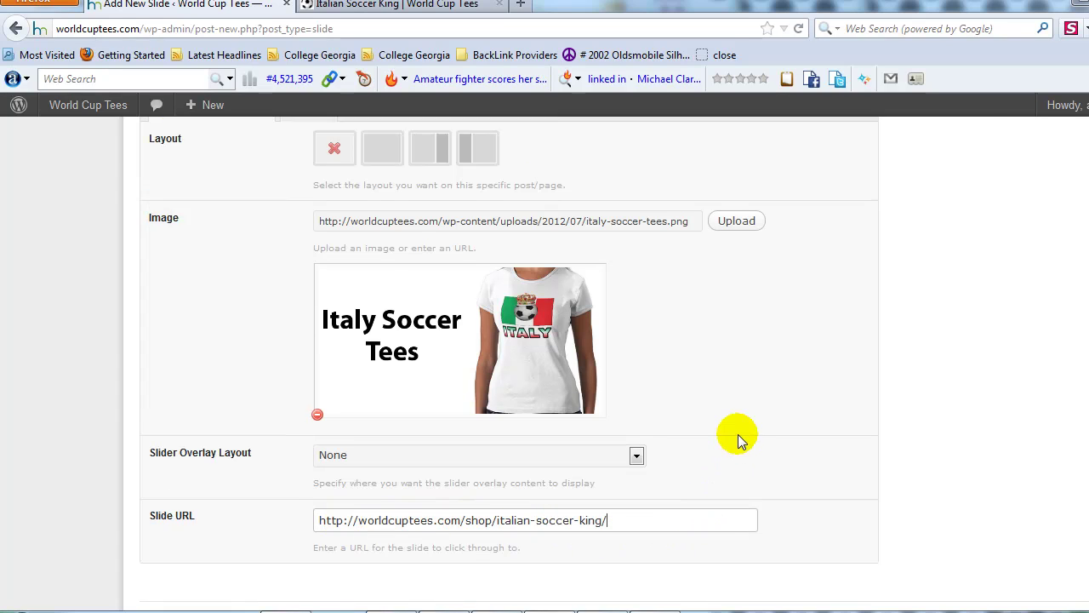
pyautogui.scroll(2, 764, 411)
pyautogui.click(1049, 331)
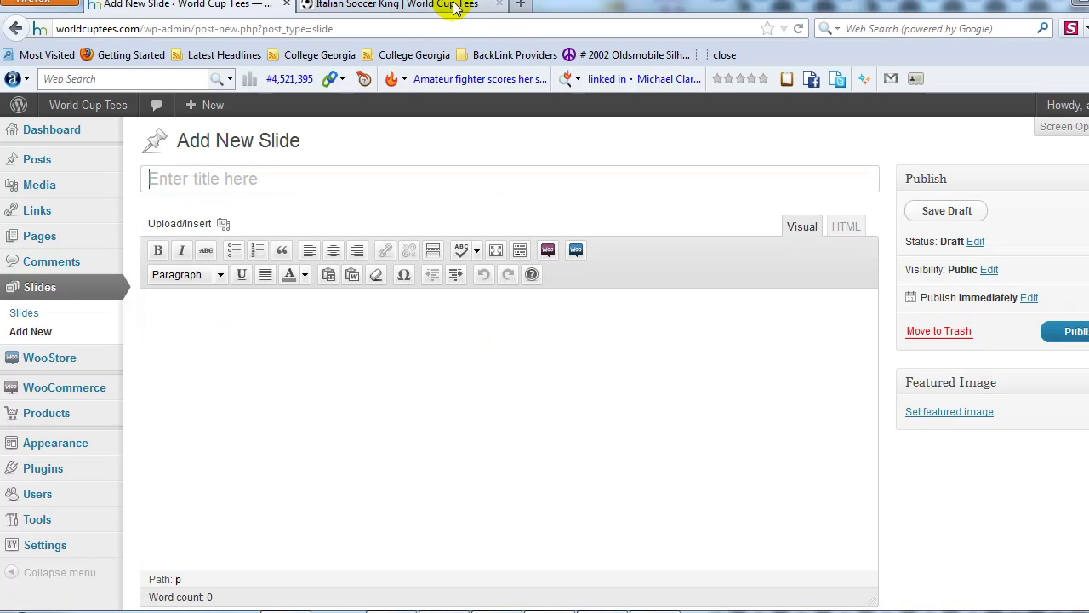
# - Find the Brazil Soccer product on the storefront's home page and title the new slide "Brazil Soccer Tees"
pyautogui.click(447, 6)
pyautogui.click(356, 172)
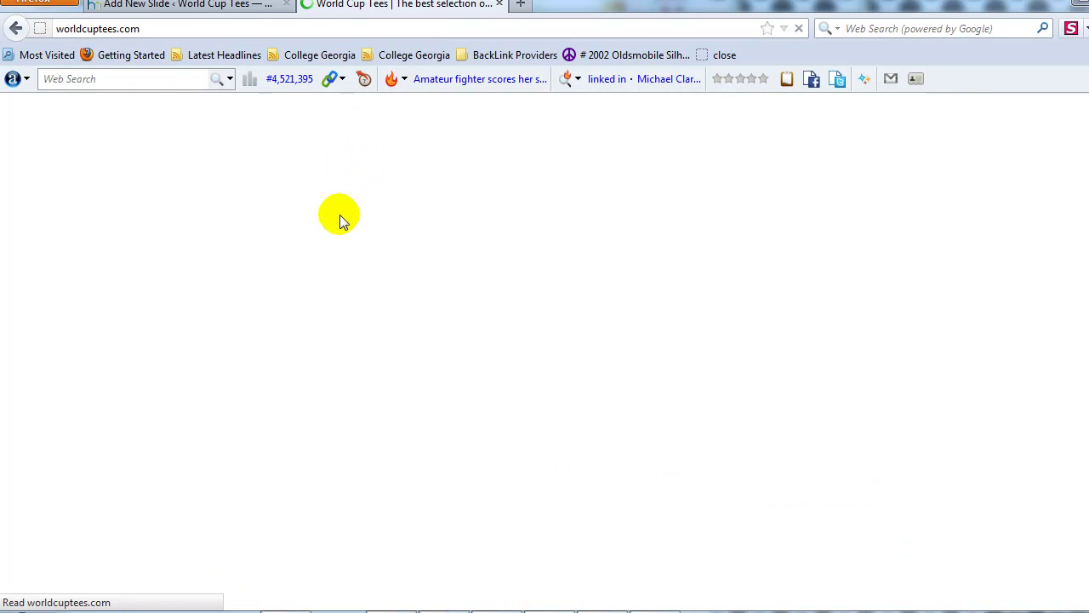
pyautogui.scroll(-10, 144, 336)
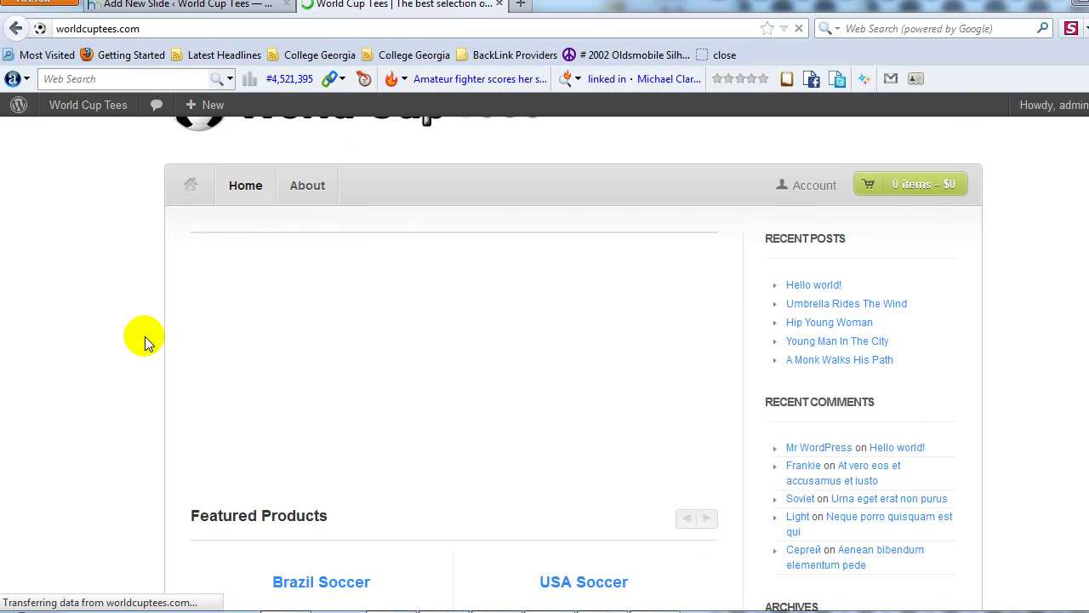
pyautogui.scroll(1, 349, 230)
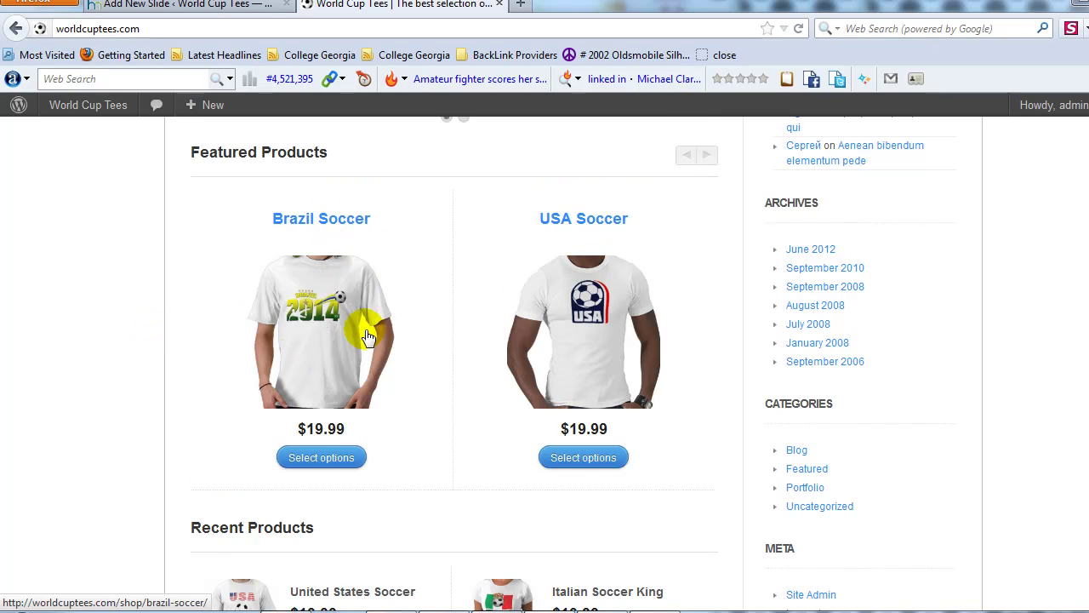
pyautogui.click(213, 7)
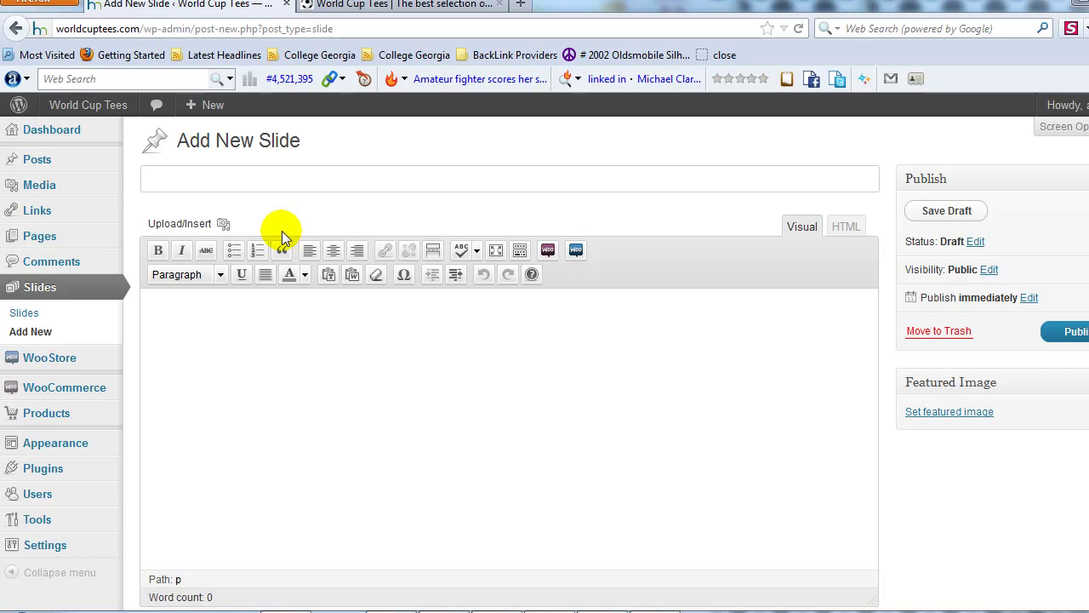
pyautogui.write('Brazil Soccer Tees')
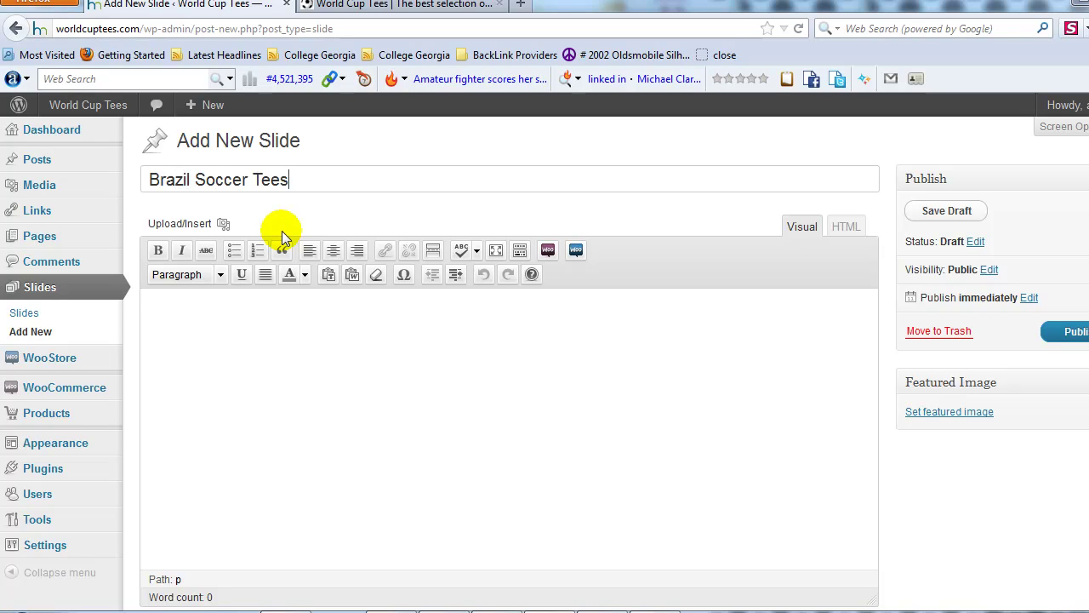
# - Upload the "brazil soccer tees" PNG from the WorldCupTees.com Slider folder as the new slide's image
pyautogui.scroll(-8, 666, 435)
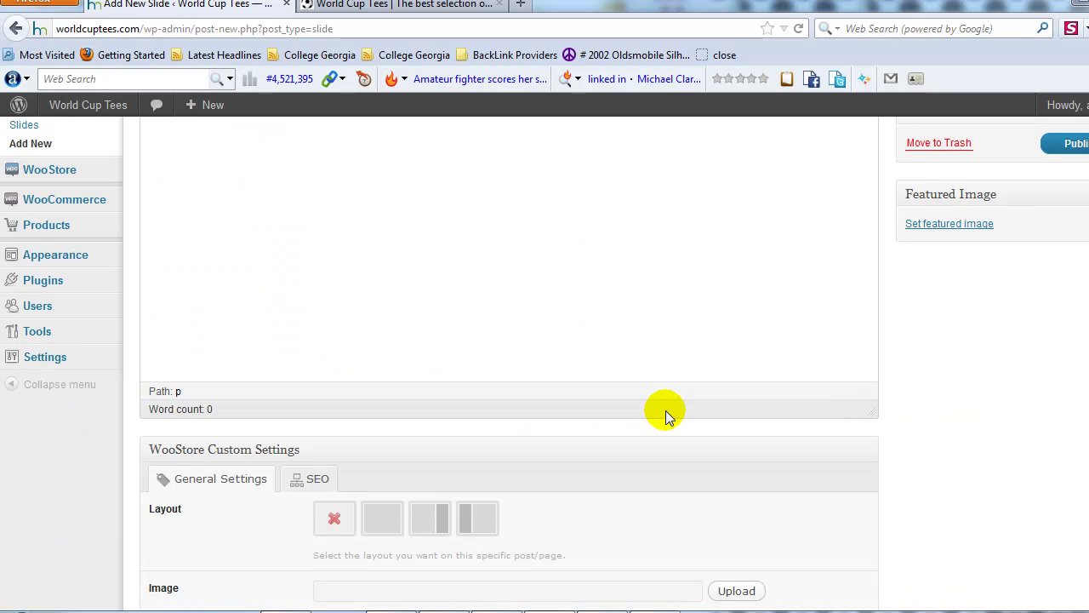
pyautogui.click(738, 392)
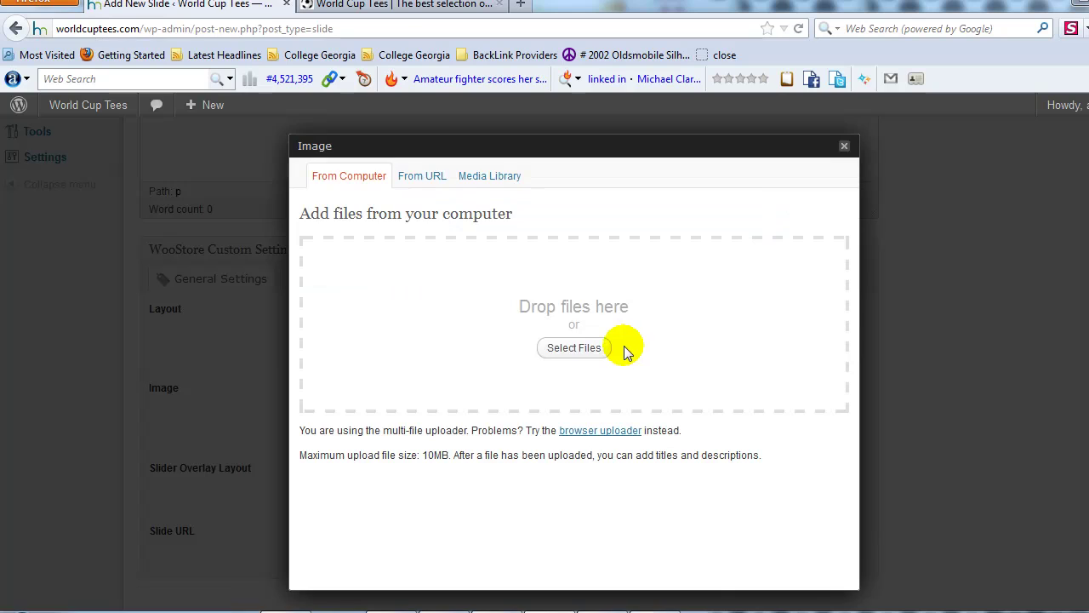
pyautogui.click(575, 348)
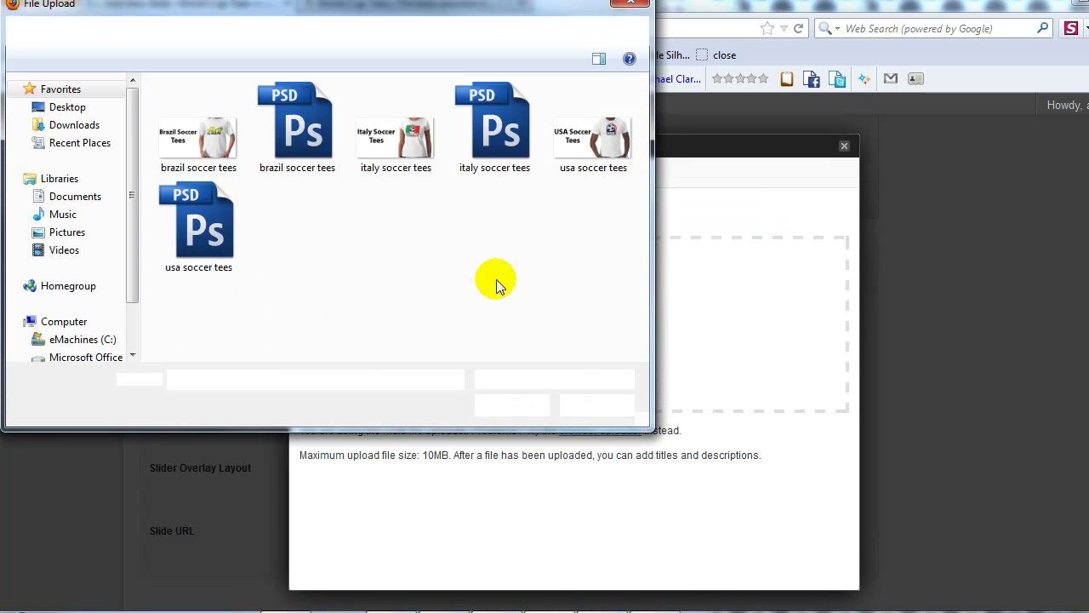
pyautogui.click(200, 146)
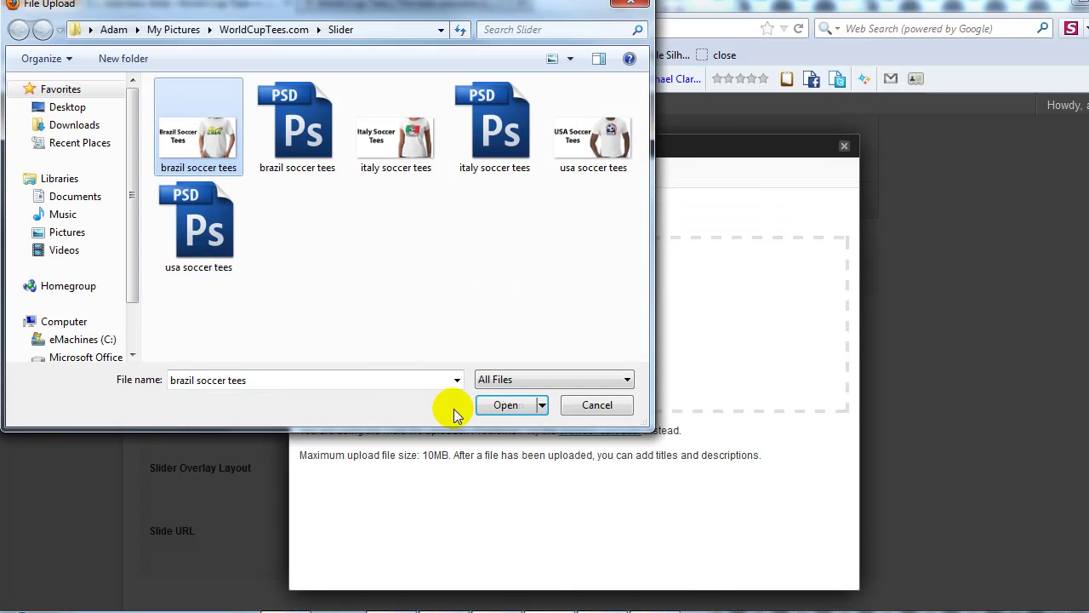
pyautogui.click(511, 406)
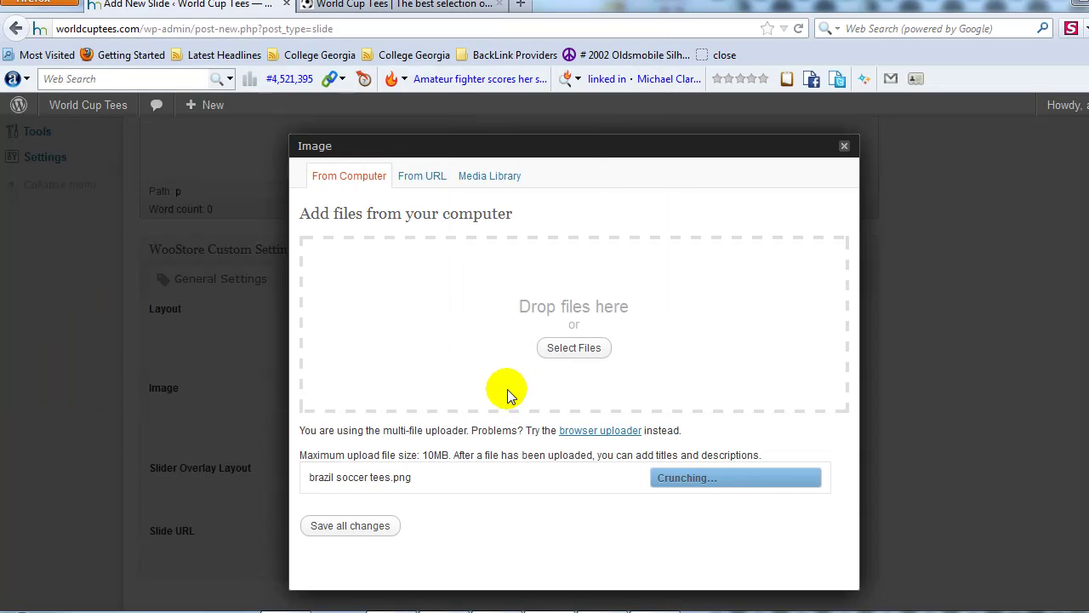
# - Set the uploaded image's alternate text to "Brazil Soccer Tees" and use it as the slide image at full size
pyautogui.scroll(-5, 489, 400)
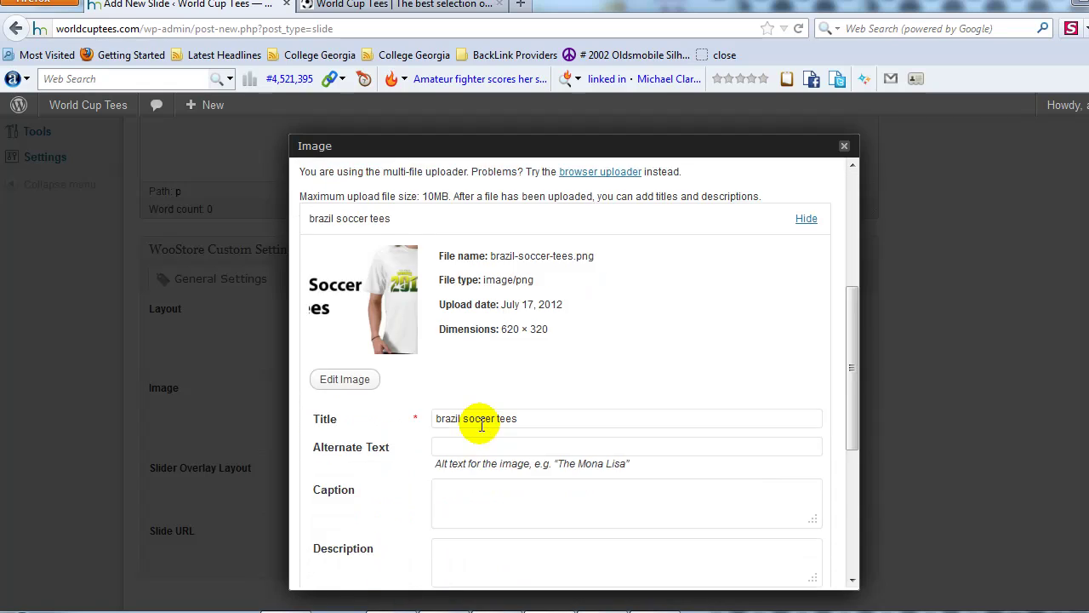
pyautogui.click(490, 317)
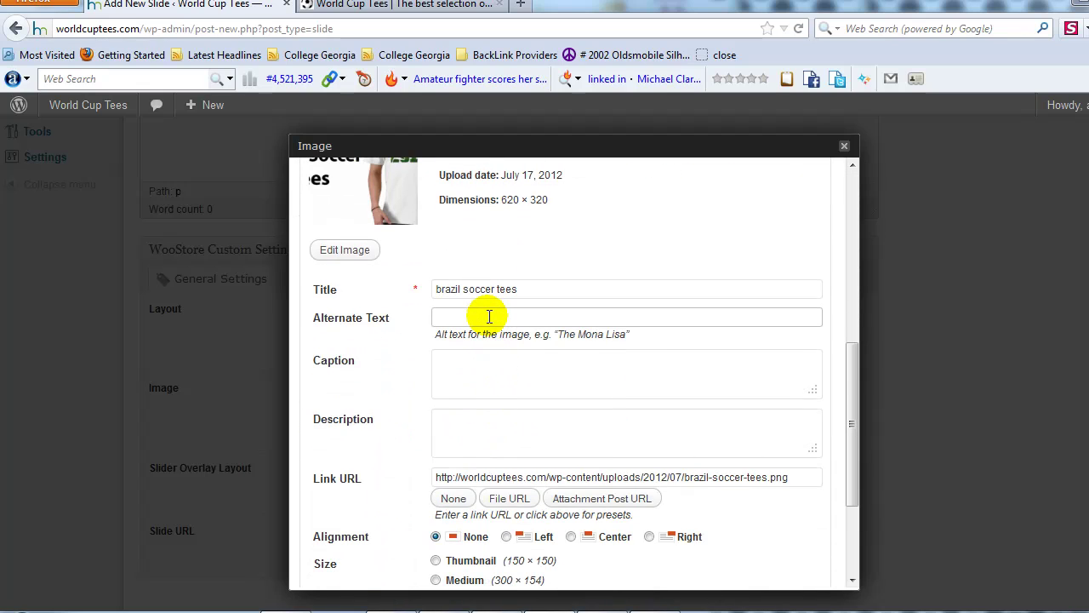
pyautogui.write('Brazil Soccer Tees')
pyautogui.scroll(-3, 627, 365)
pyautogui.click(494, 499)
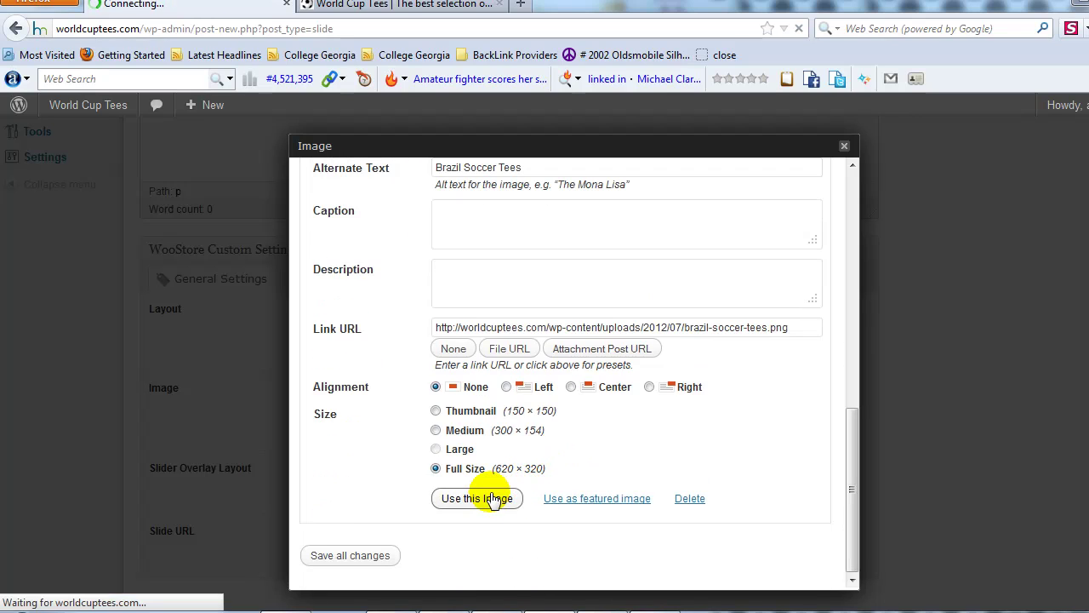
# - Set the Brazil Soccer Tees slide's Slider Overlay Layout to None
pyautogui.scroll(-4, 476, 468)
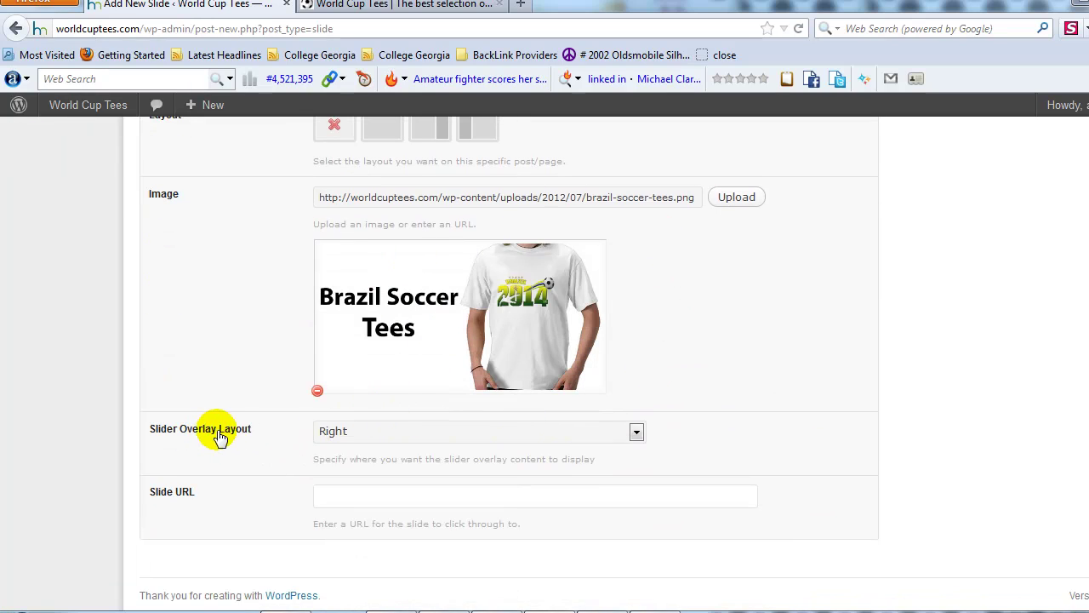
pyautogui.click(332, 431)
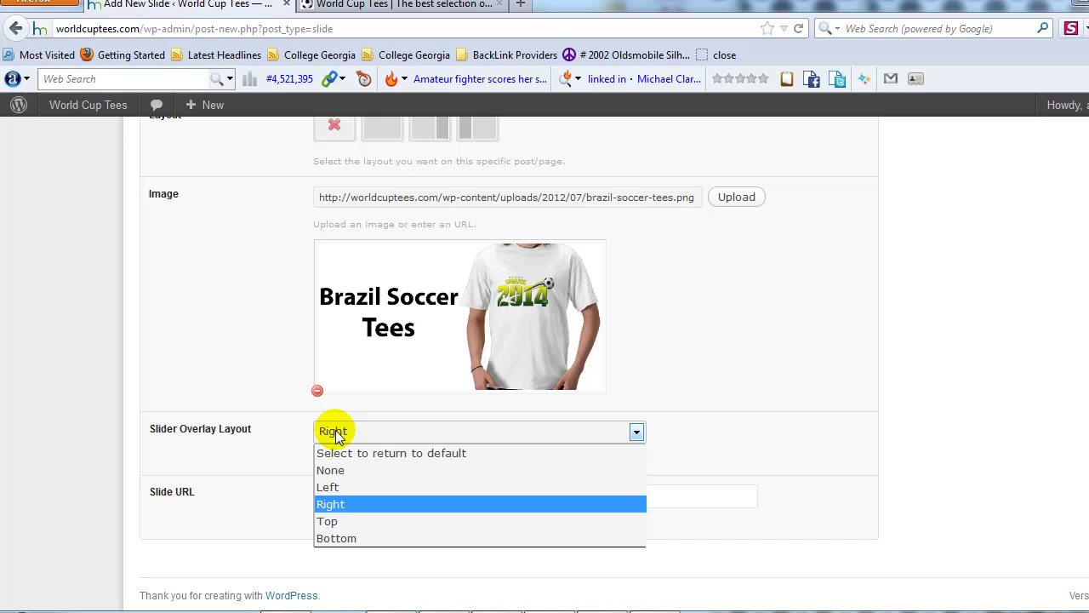
pyautogui.click(375, 487)
pyautogui.moveTo(377, 481); pyautogui.dragTo(397, 426)
pyautogui.click(385, 441)
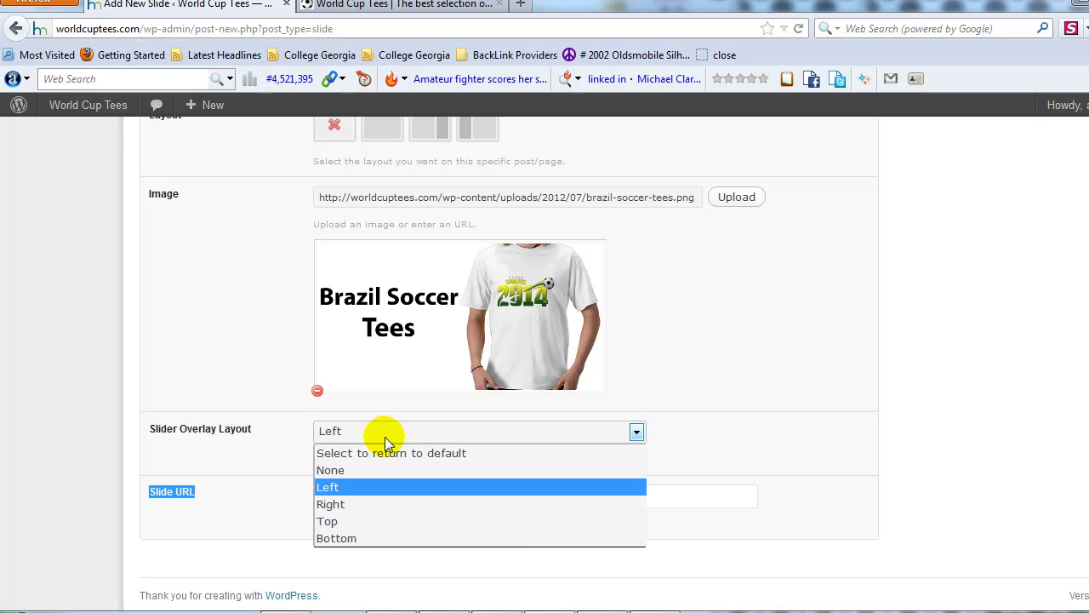
pyautogui.click(345, 470)
# - Open the Brazil Soccer product page from the storefront's home page and copy its address
pyautogui.click(357, 497)
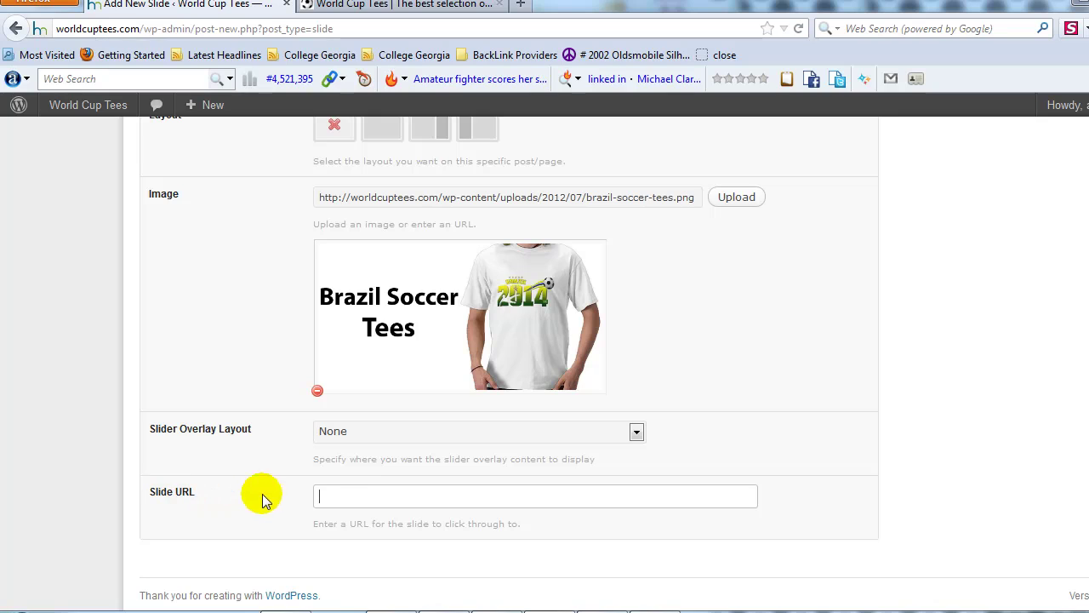
pyautogui.click(426, 5)
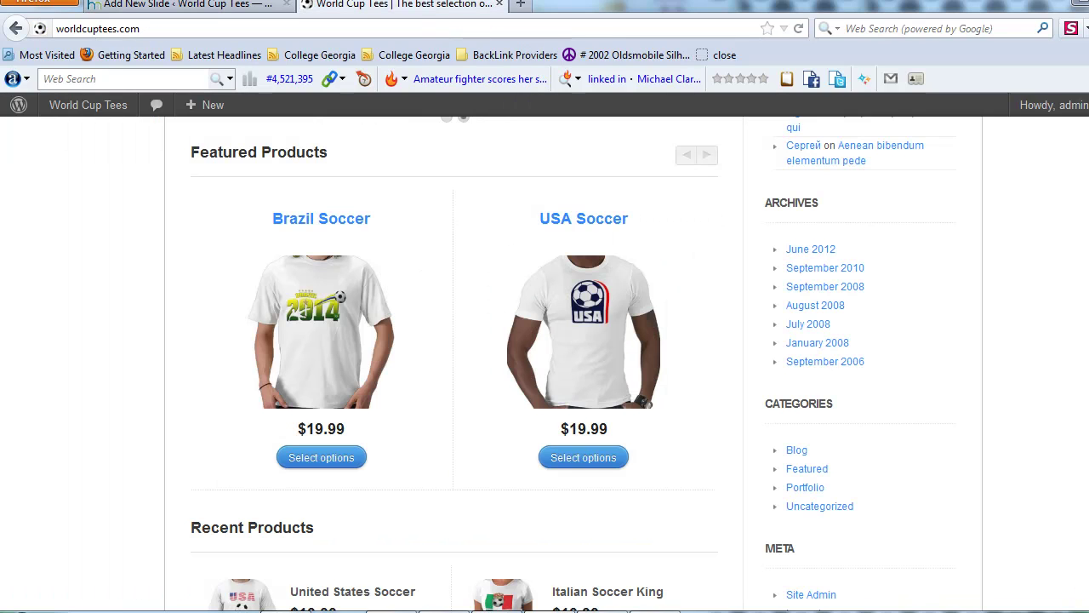
pyautogui.click(347, 279)
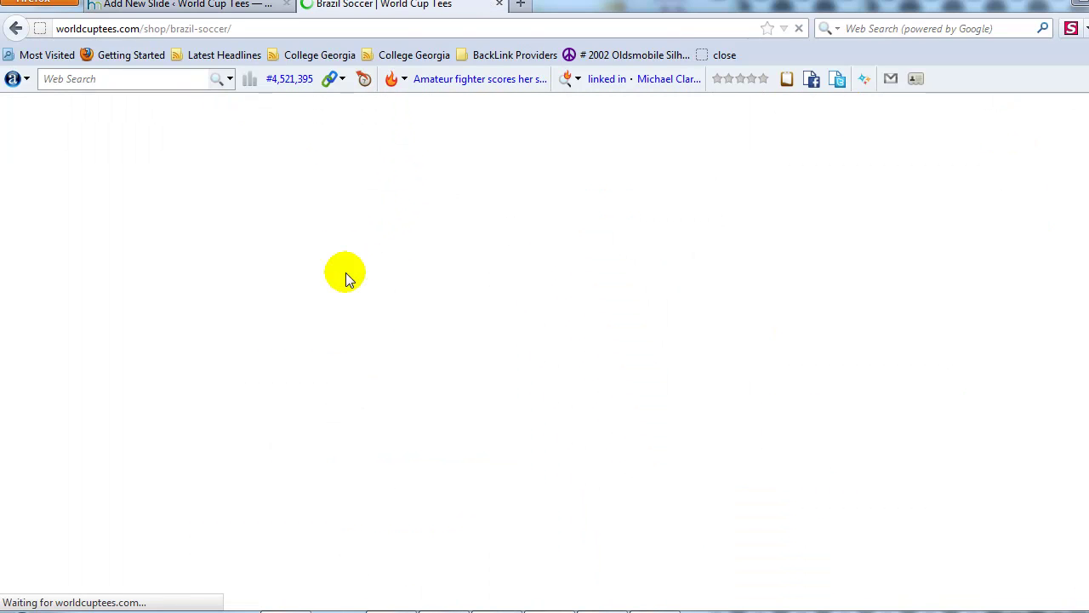
pyautogui.click(239, 28)
pyautogui.hotkey('ctrl', 'c')
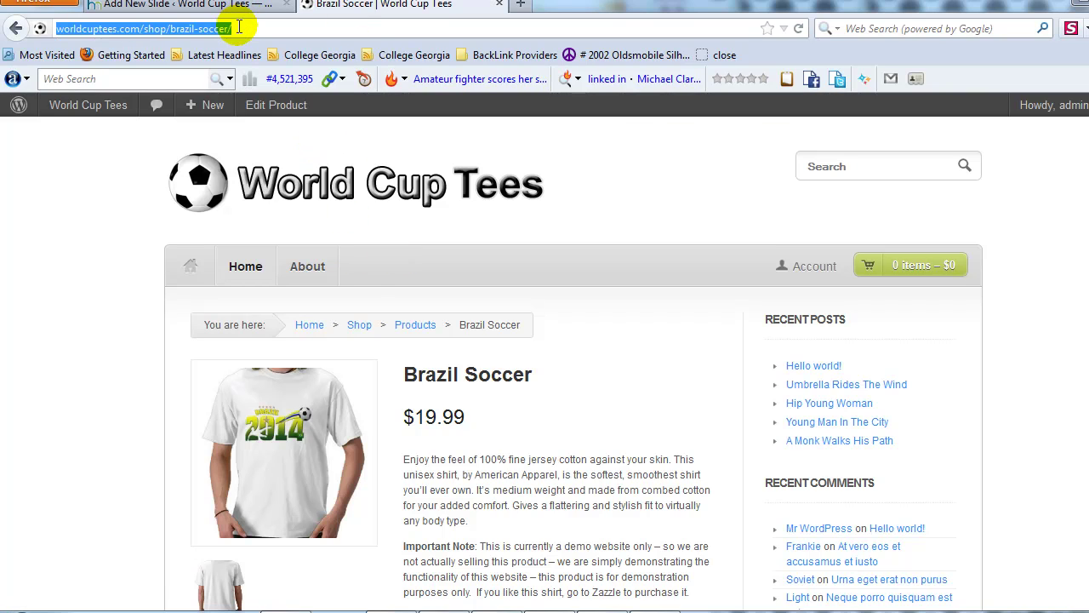
# - Set the Brazil Soccer Tees slide's URL to the copied Brazil Soccer product address and publish the slide
pyautogui.click(243, 5)
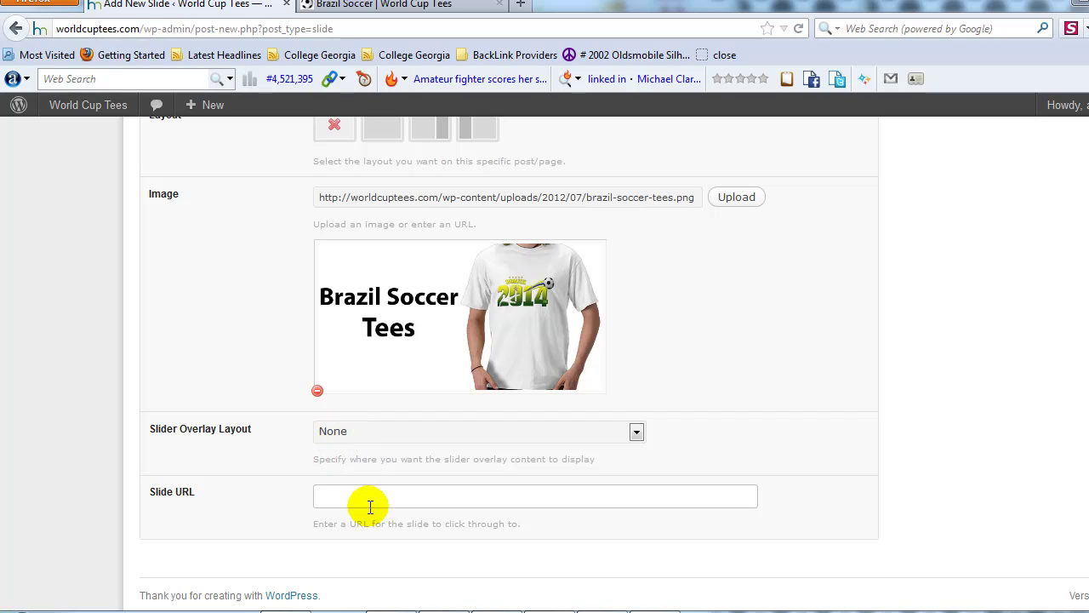
pyautogui.hotkey('ctrl', 'v')
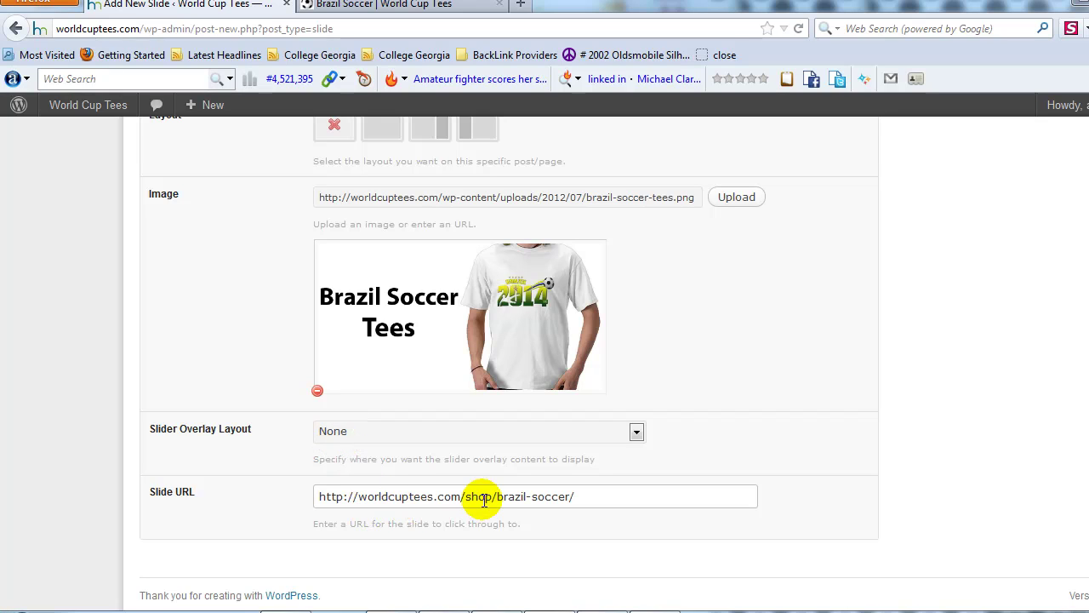
pyautogui.scroll(10, 697, 476)
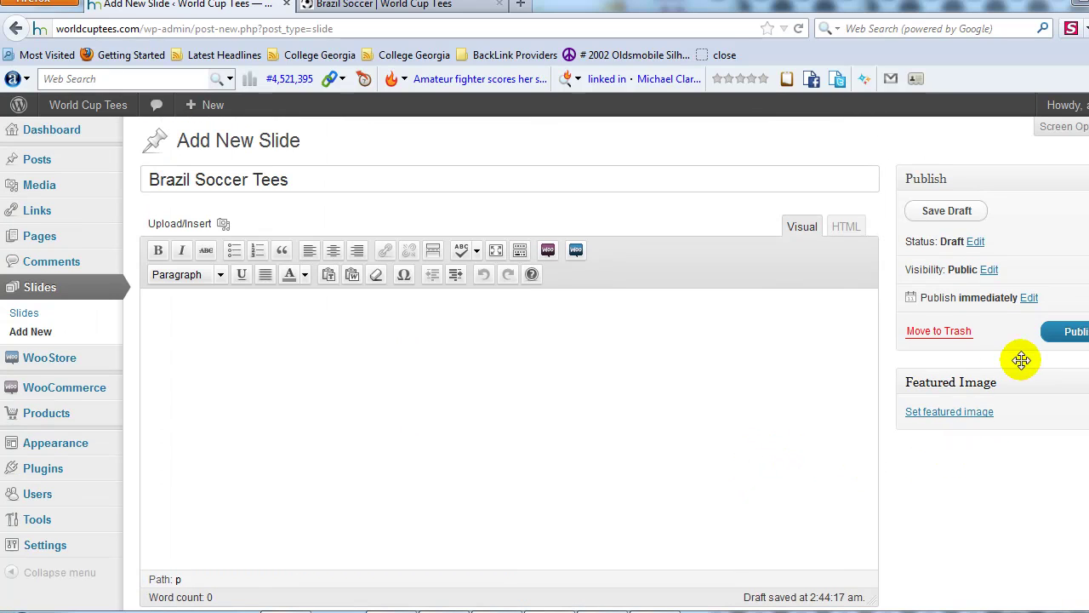
pyautogui.click(1055, 333)
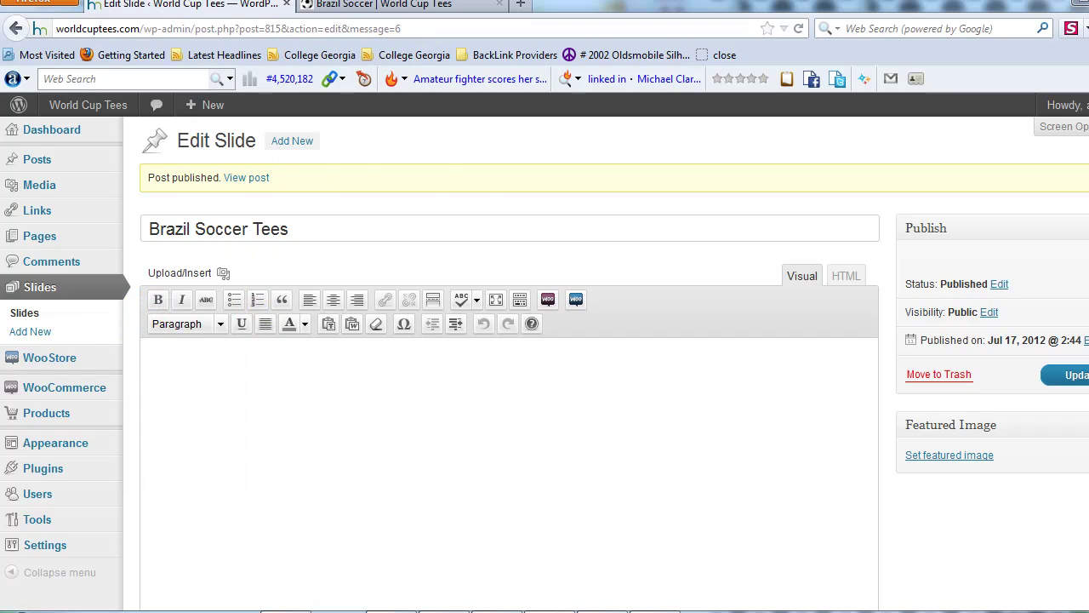
# - Open the storefront's home page and test the Brazil Soccer Tees slide's link to its product page
pyautogui.click(384, 4)
pyautogui.click(407, 171)
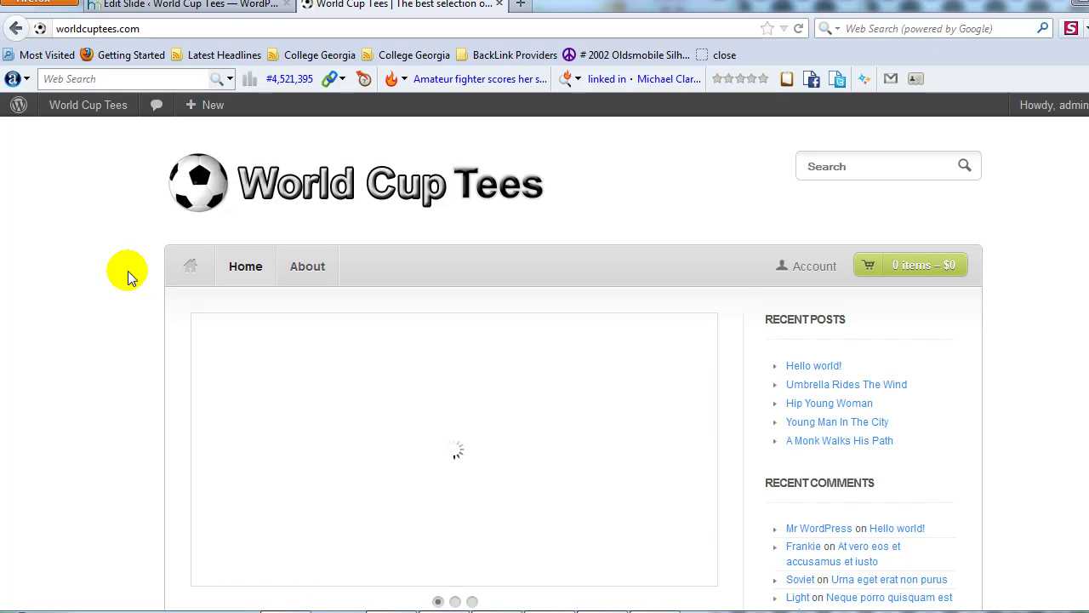
pyautogui.scroll(-2, 128, 279)
pyautogui.scroll(2, 128, 279)
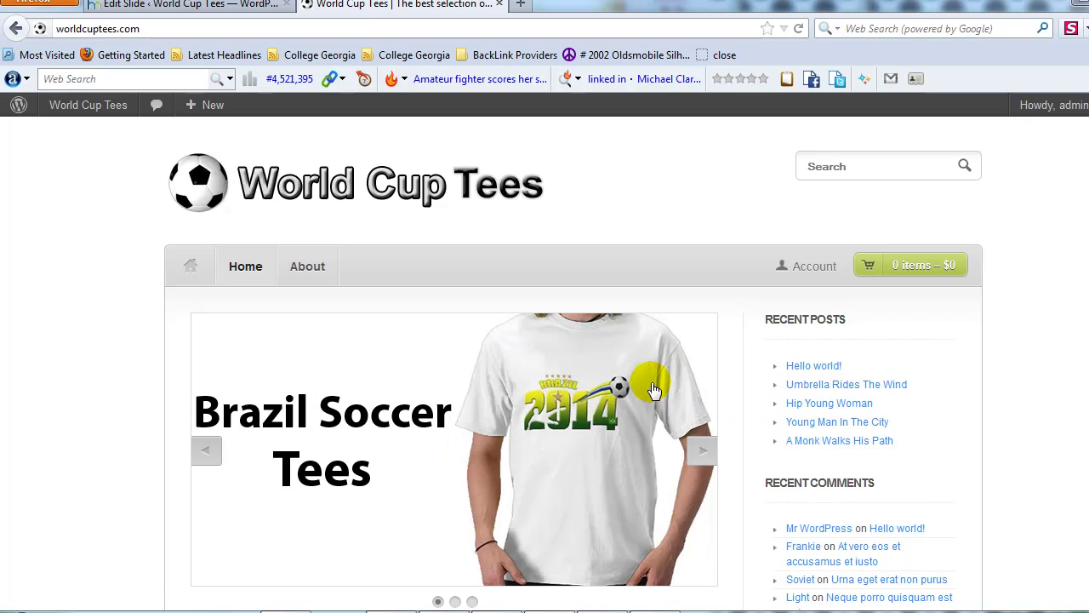
pyautogui.click(654, 390)
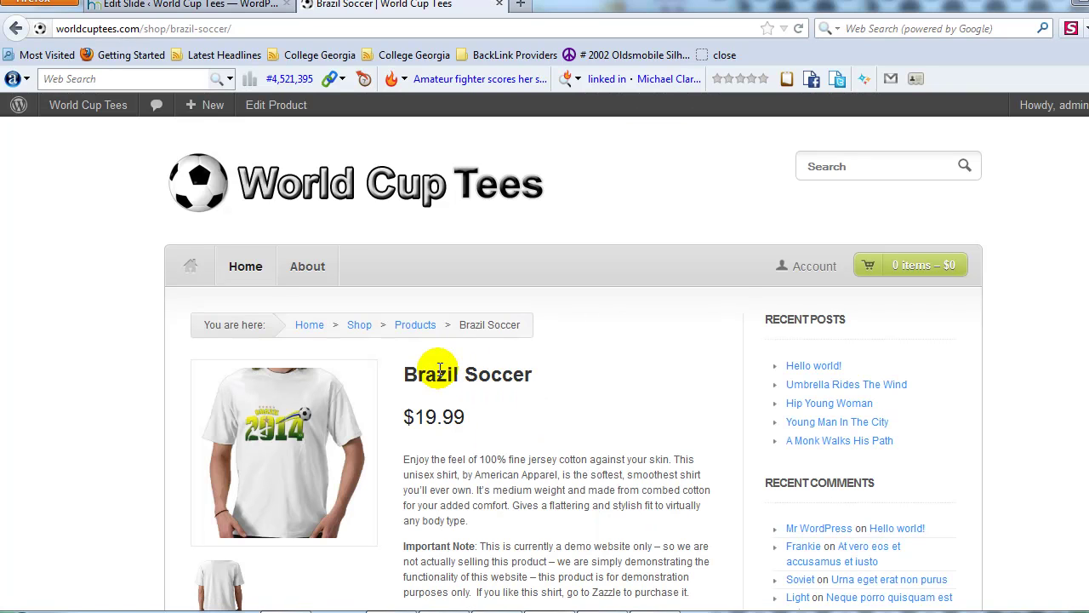
# - Return to the storefront's home page and review the rotating Brazil, Italy and USA Soccer Tees slides
pyautogui.click(179, 194)
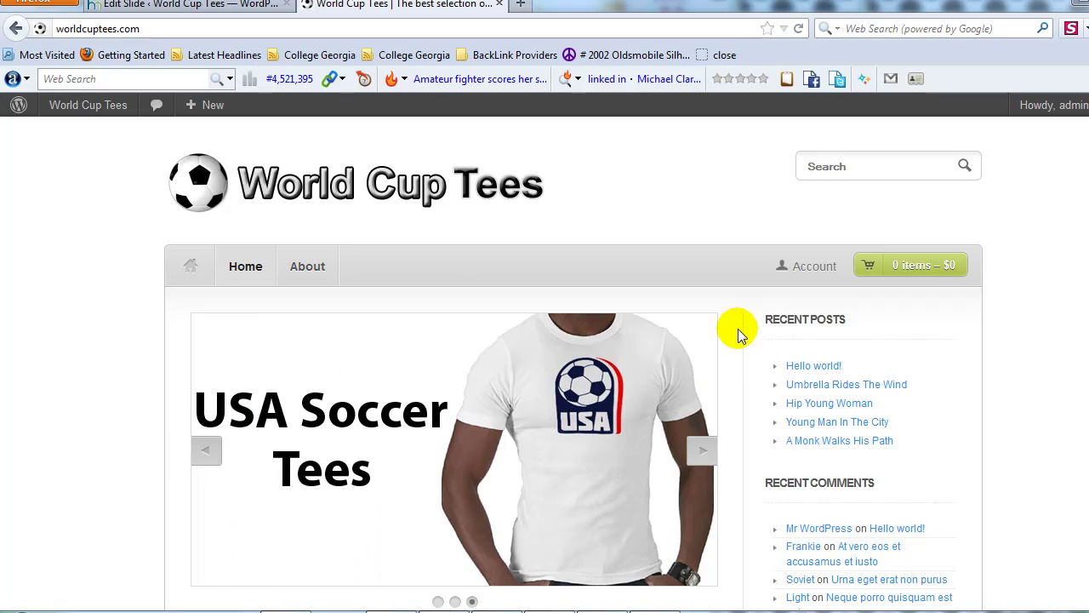
pyautogui.scroll(-2, 737, 333)
pyautogui.scroll(2, 737, 333)
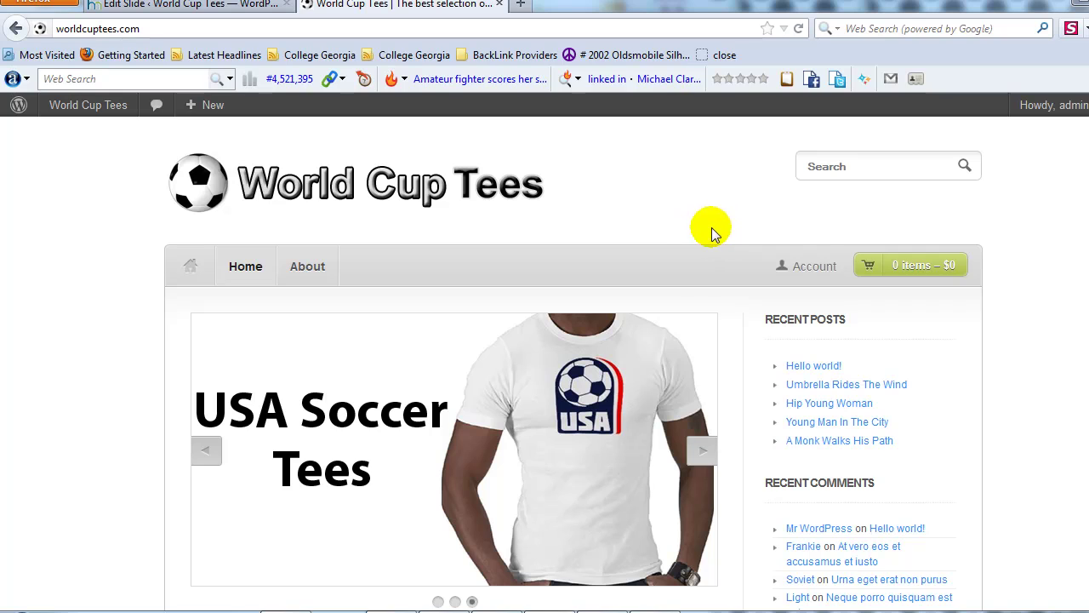
pyautogui.scroll(-2, 735, 502)
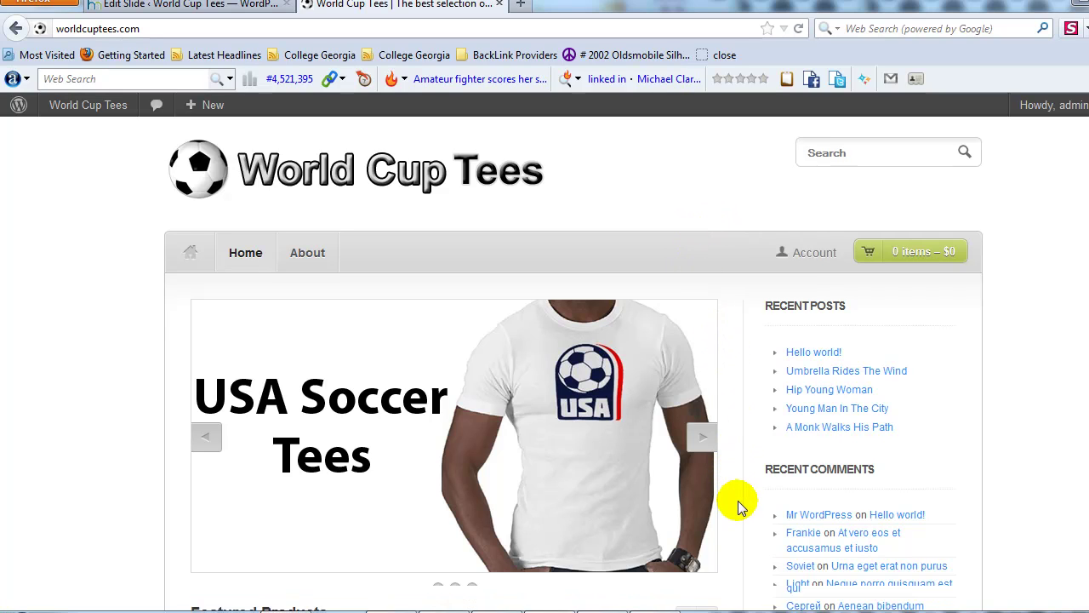
pyautogui.scroll(2, 740, 509)
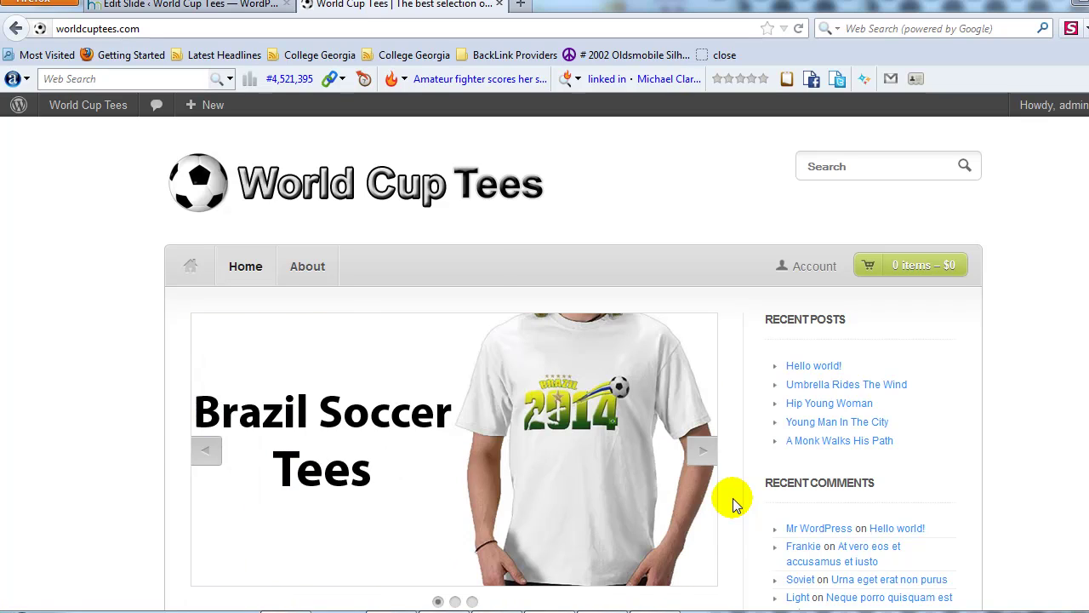
pyautogui.scroll(-4, 860, 314)
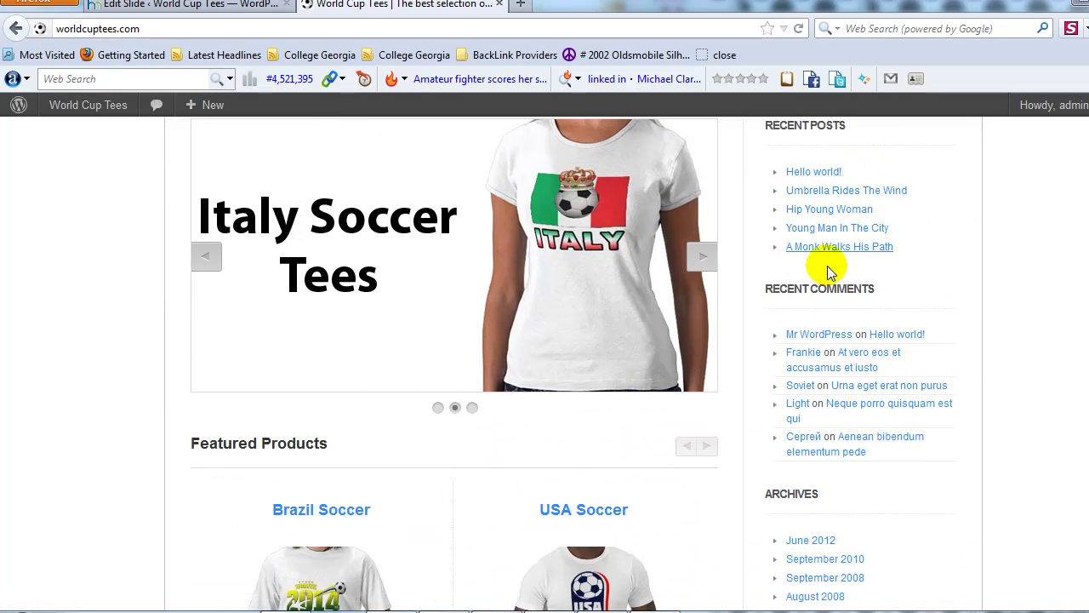
pyautogui.scroll(4, 822, 292)
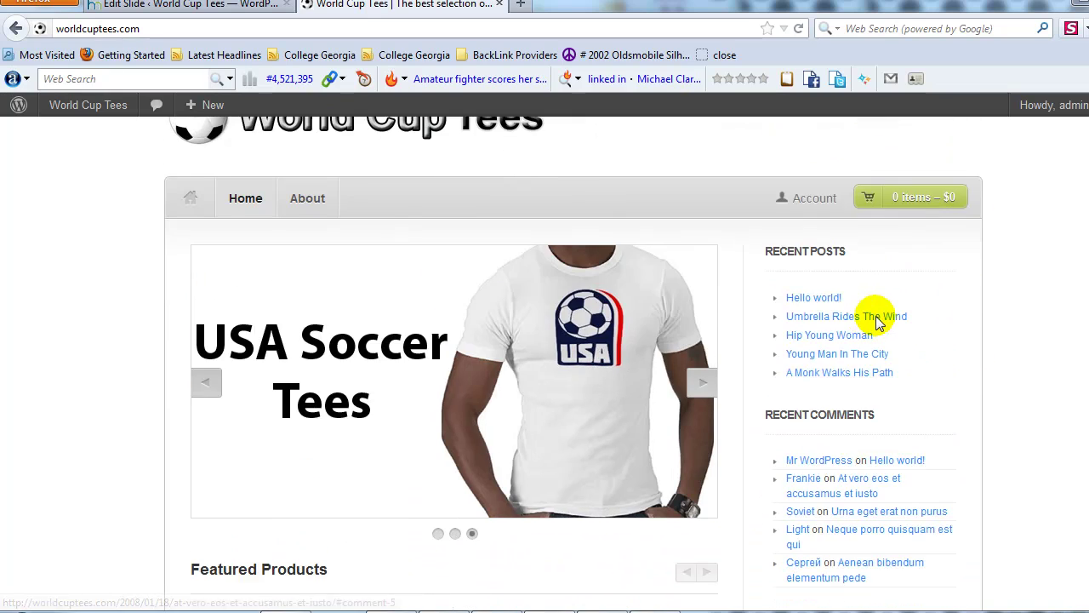